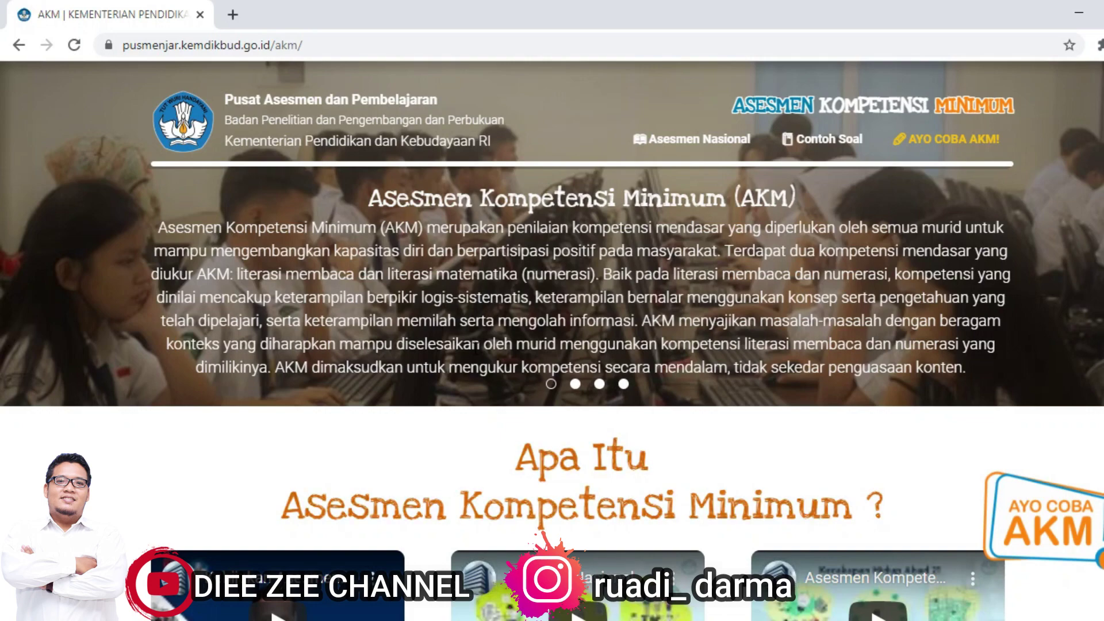
{"action": "scroll", "coordinate": [474, 350], "scroll_direction": "down", "scroll_amount": 10}
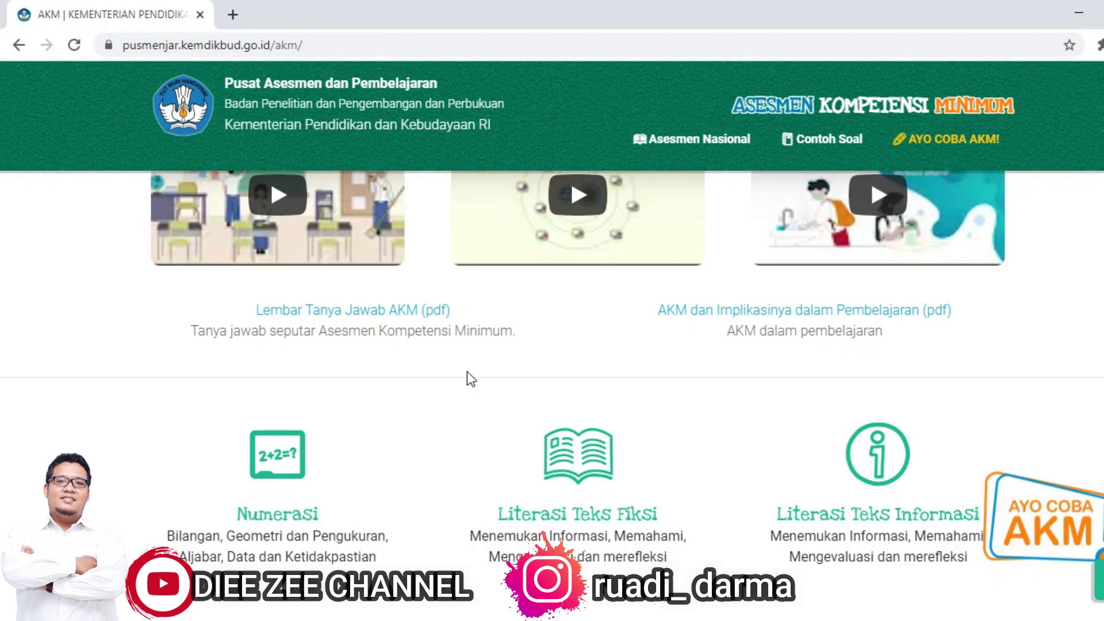
{"action": "scroll", "coordinate": [467, 371], "scroll_direction": "up", "scroll_amount": 10}
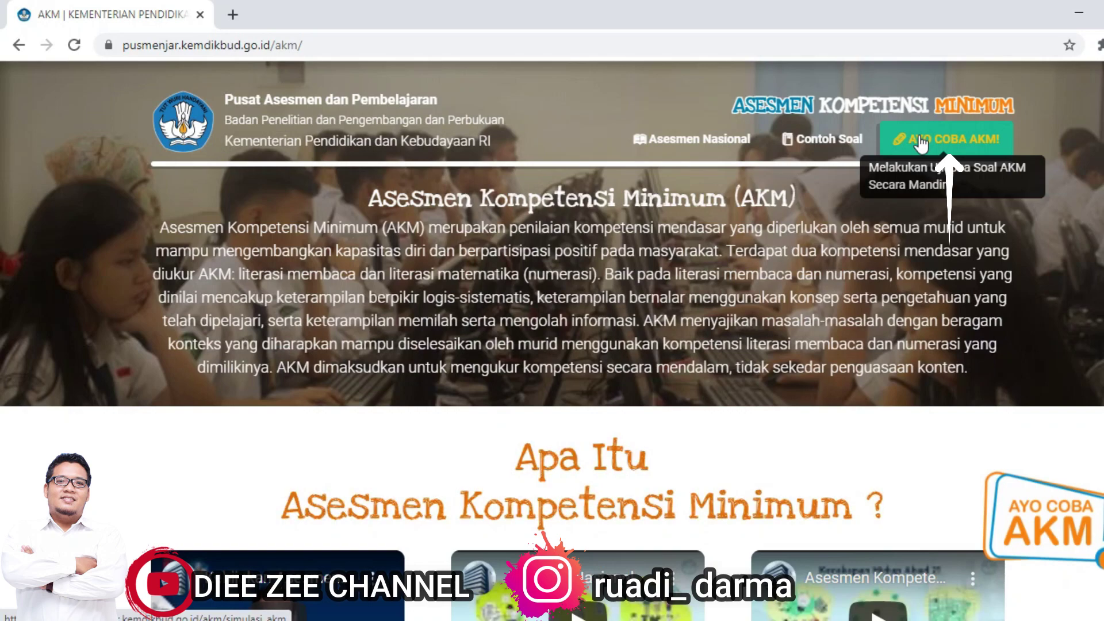
Step: Launch the AKM practice test with Literasi as the subject and SMP/MTs as the level
{"action": "left_click", "coordinate": [920, 142]}
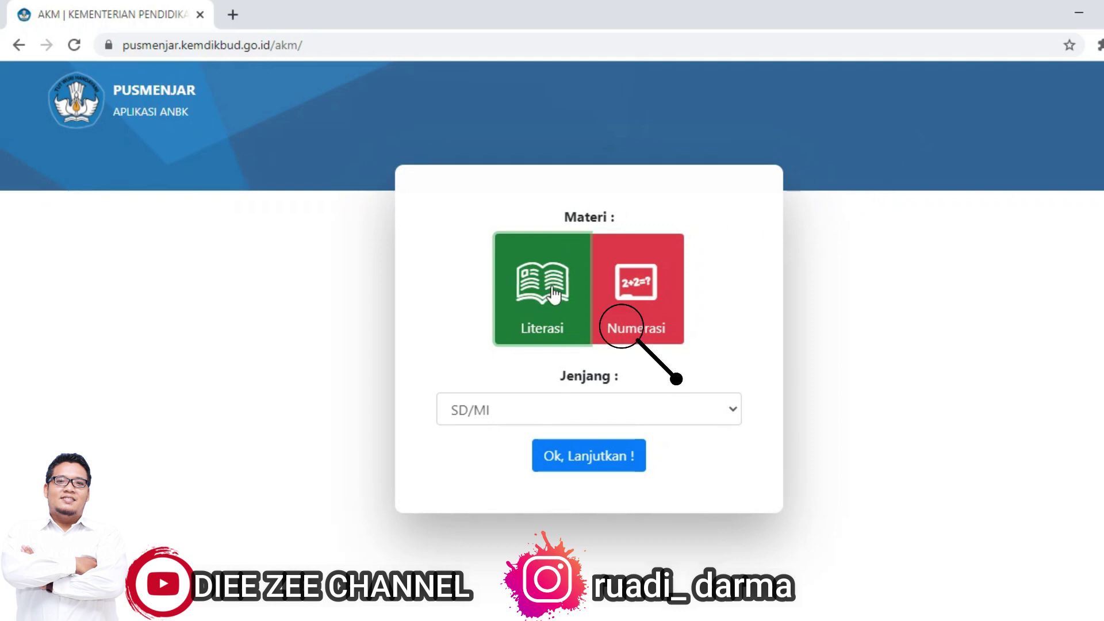
{"action": "left_click", "coordinate": [631, 282]}
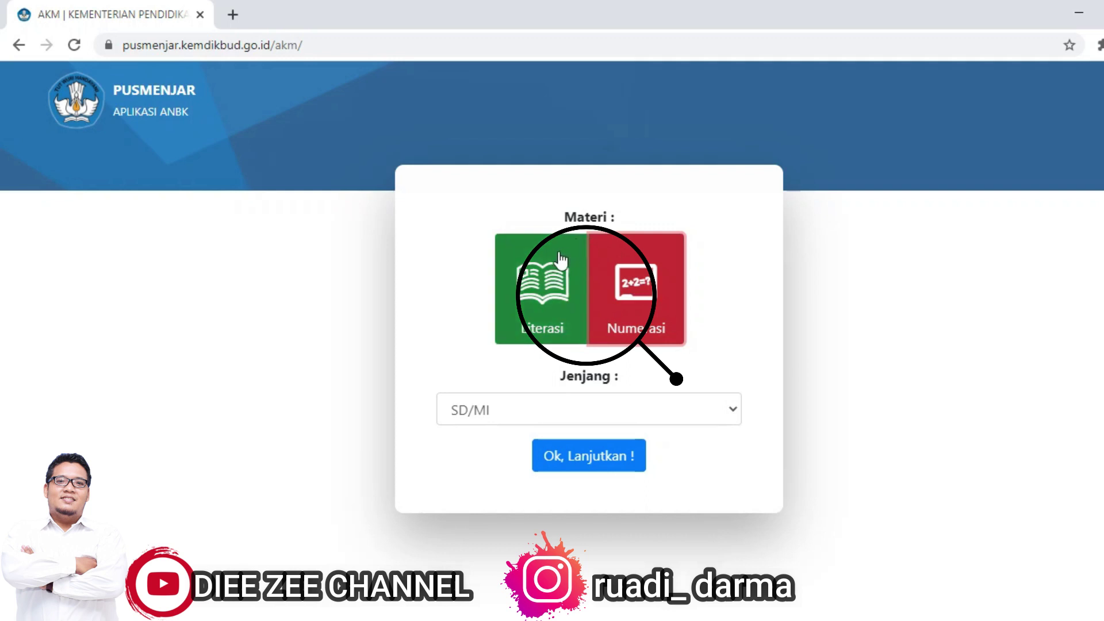
{"action": "left_click", "coordinate": [554, 282]}
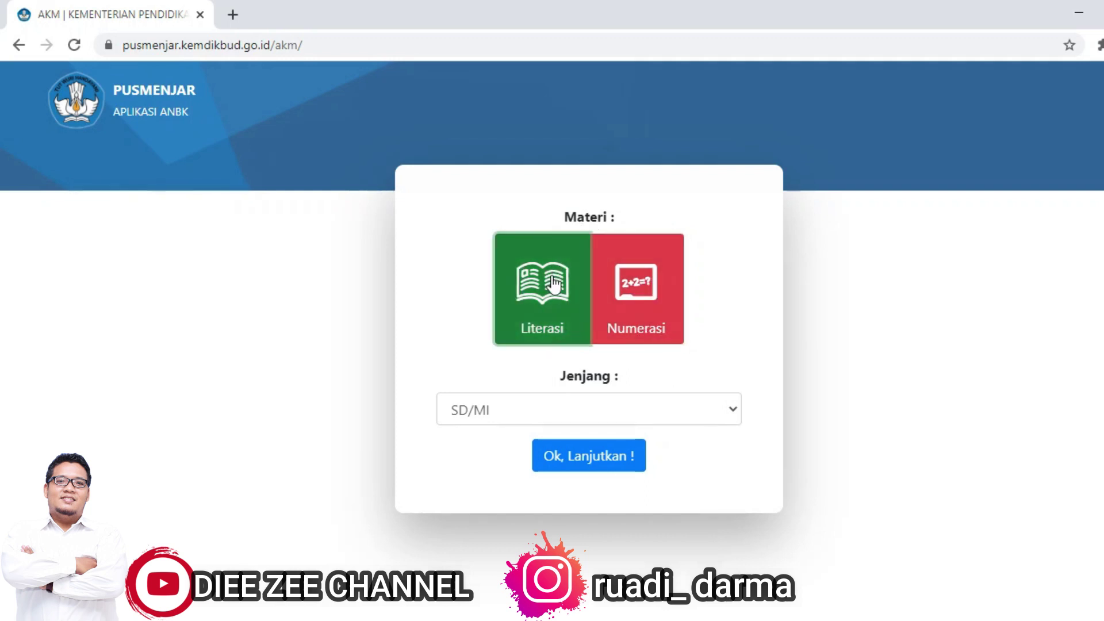
{"action": "left_click", "coordinate": [687, 412]}
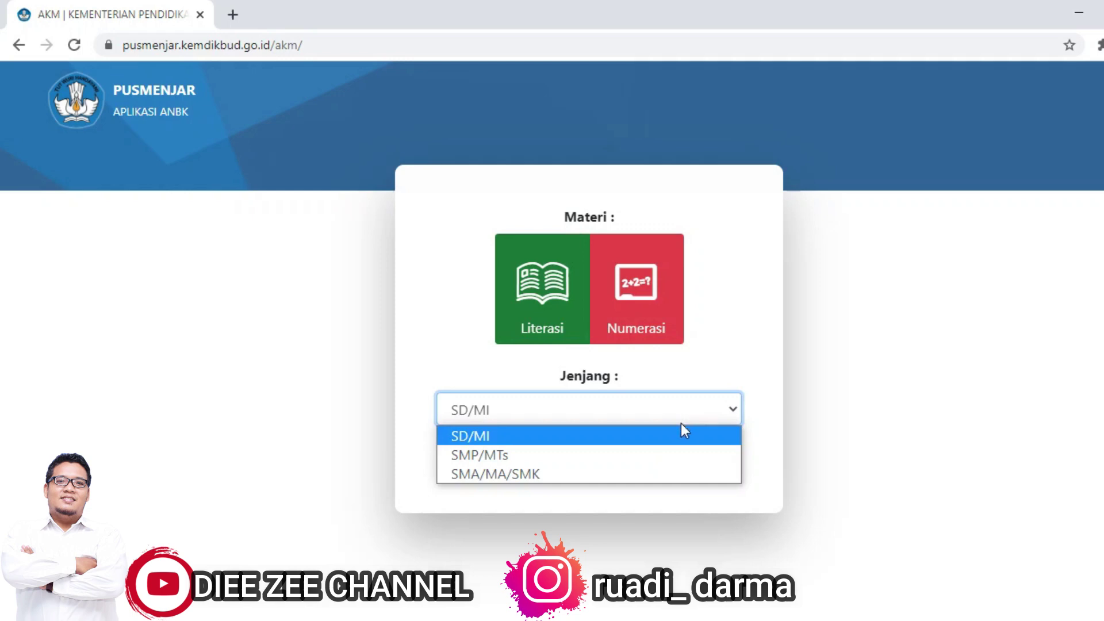
{"action": "left_click", "coordinate": [667, 457]}
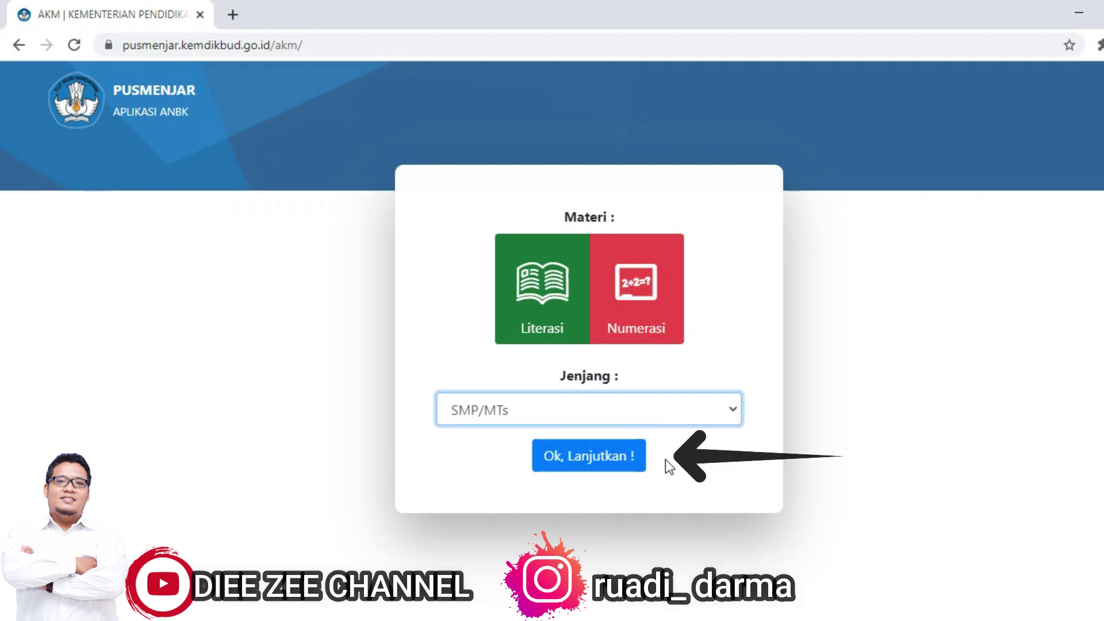
{"action": "left_click", "coordinate": [613, 465]}
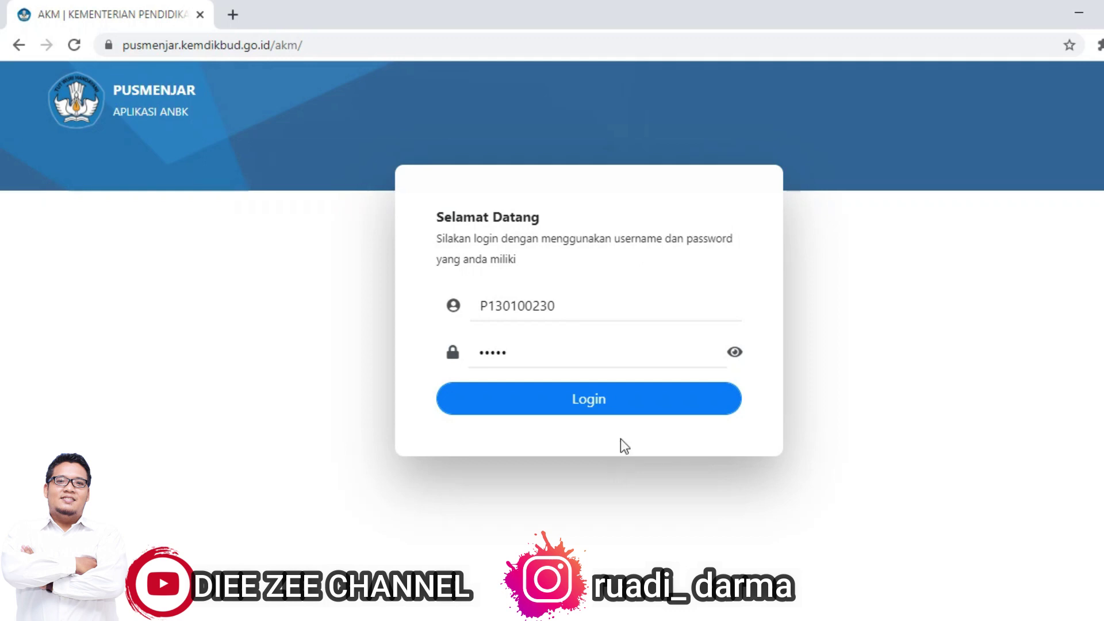
Step: Check the pre-filled username and password, then log in
{"action": "left_click_drag", "start_coordinate": [574, 301], "coordinate": [435, 302]}
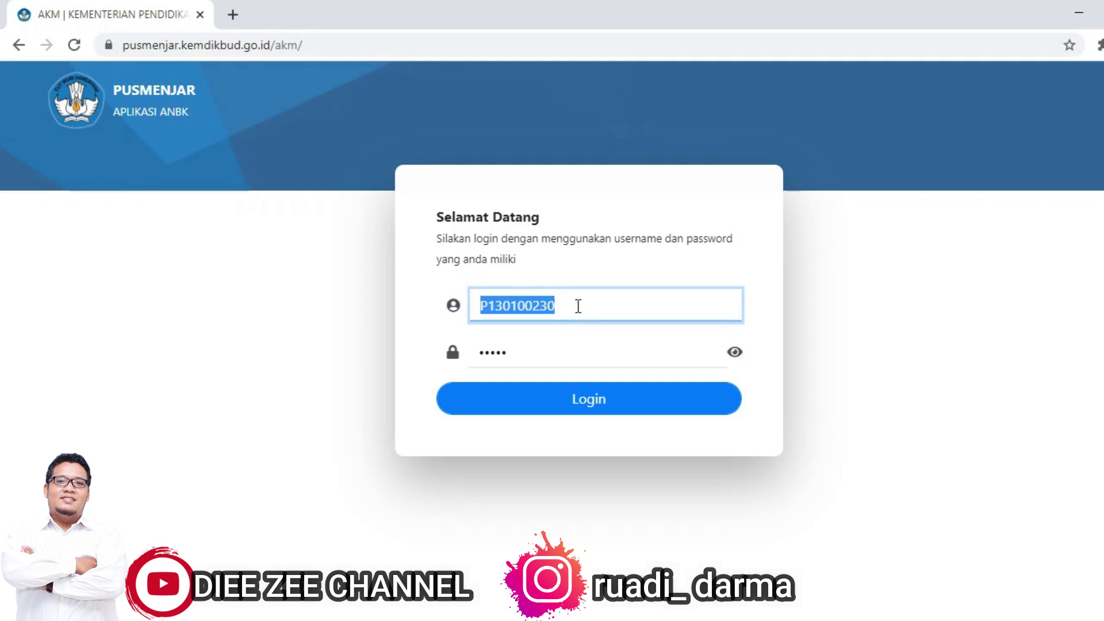
{"action": "left_click_drag", "start_coordinate": [505, 351], "coordinate": [452, 351]}
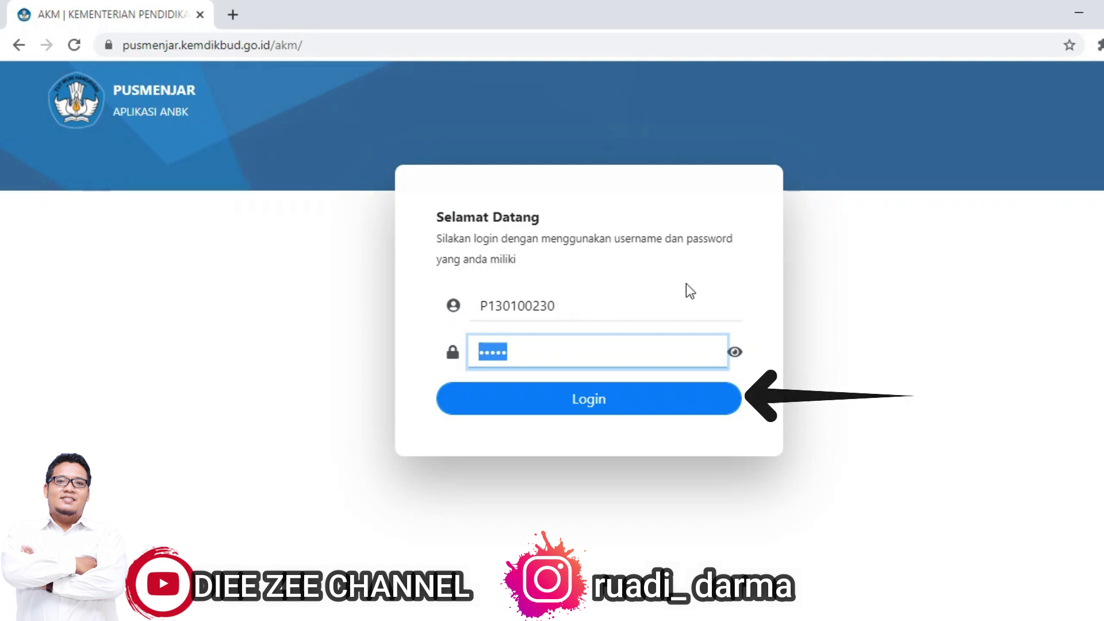
{"action": "left_click", "coordinate": [665, 412]}
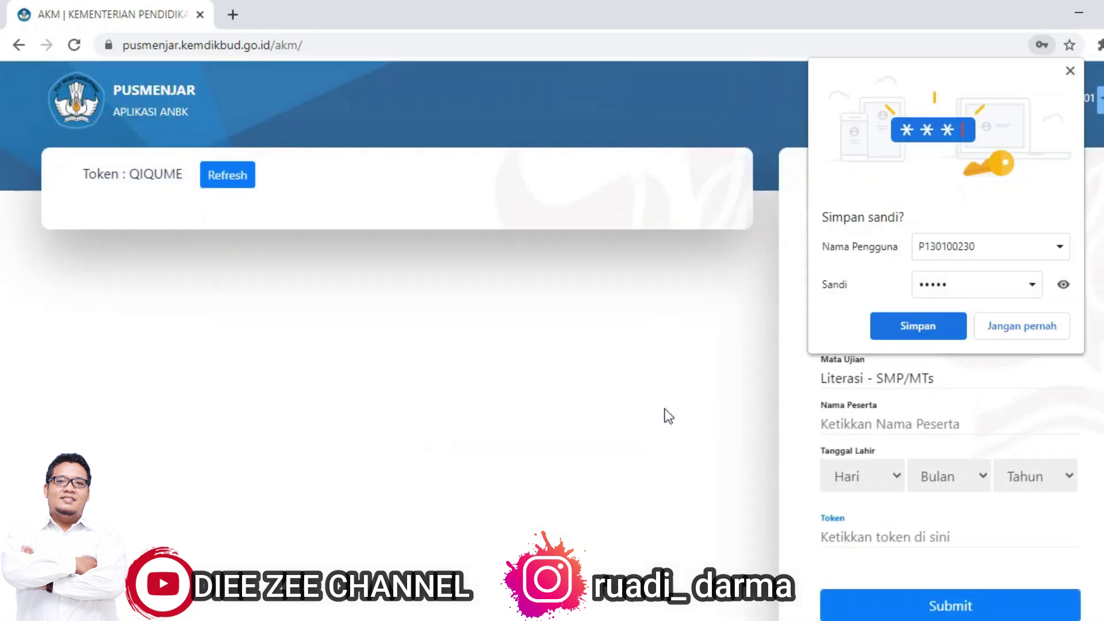
Step: Dismiss Chrome's Simpan sandi? prompt and highlight the displayed exam token
{"action": "left_click", "coordinate": [1016, 325]}
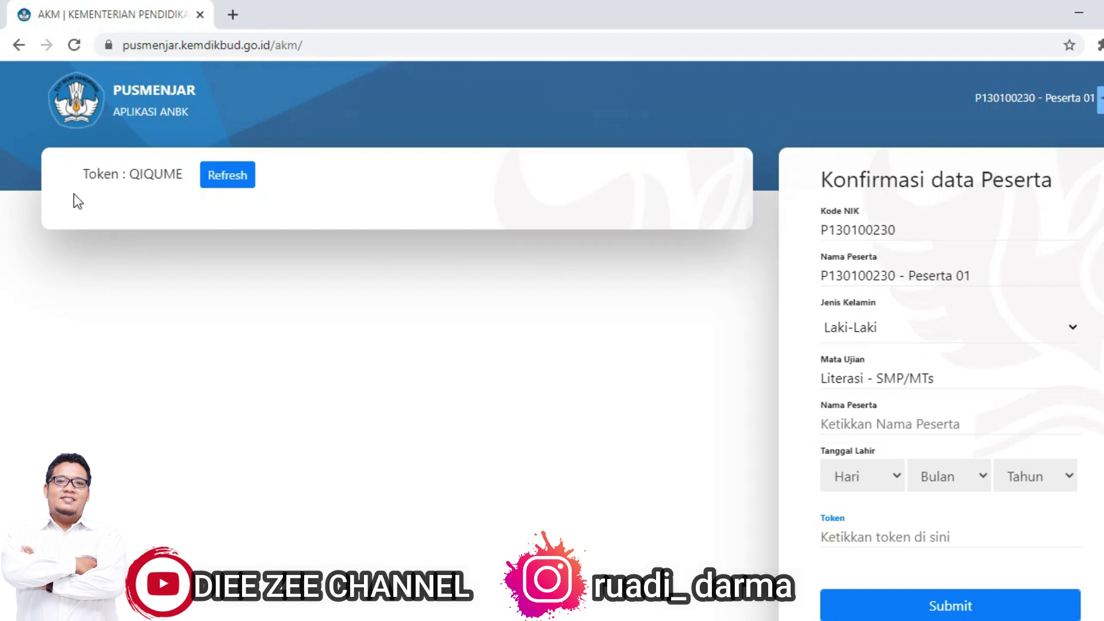
{"action": "left_click_drag", "start_coordinate": [77, 185], "coordinate": [184, 196]}
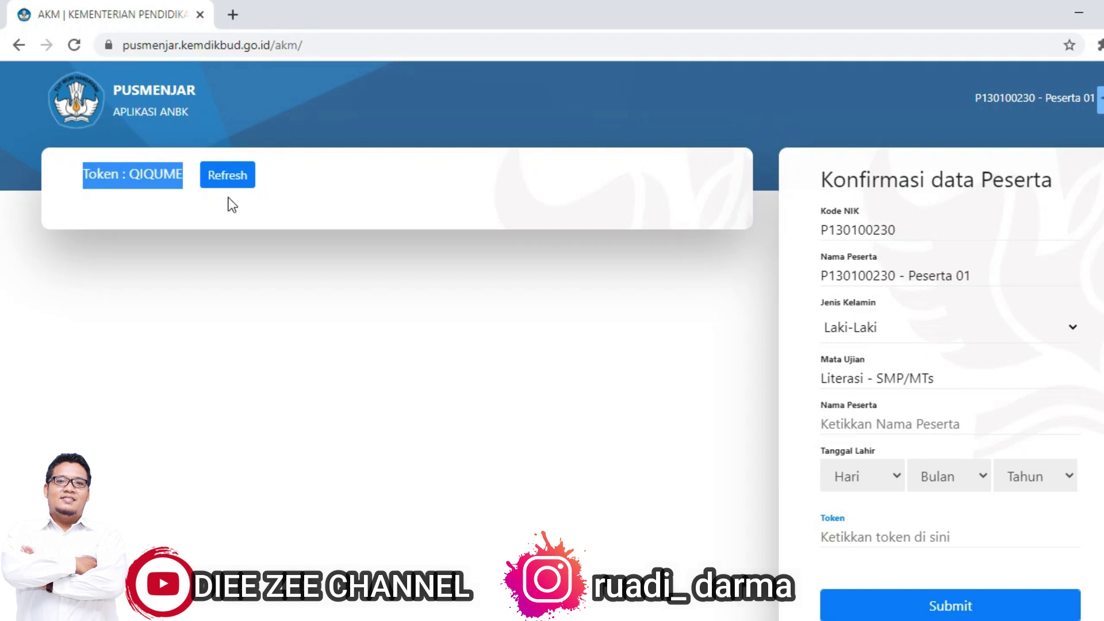
{"action": "left_click", "coordinate": [564, 246]}
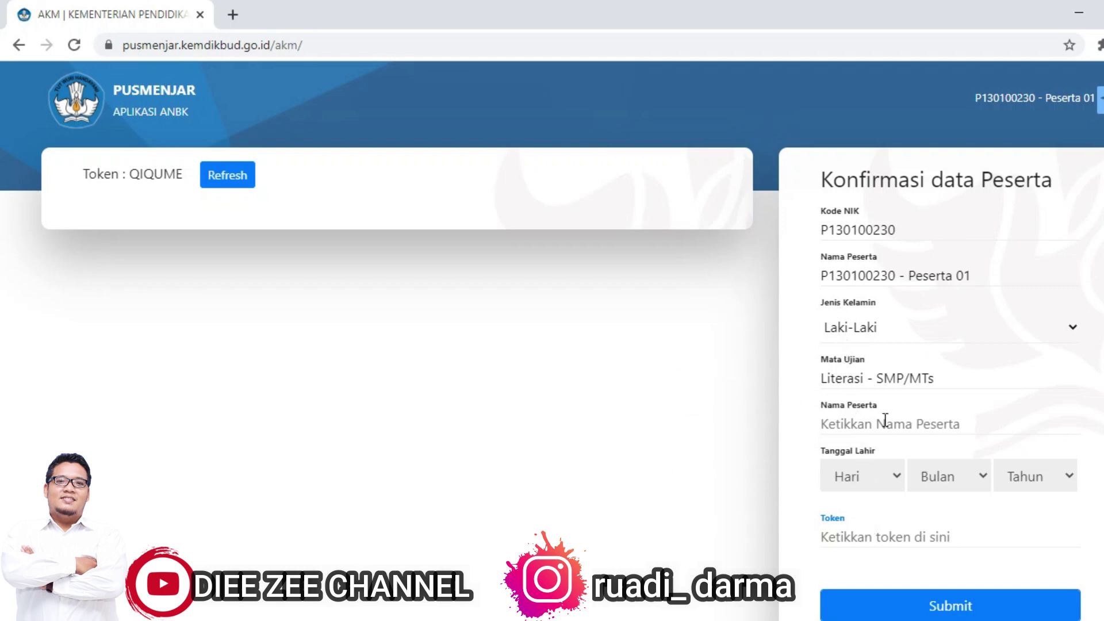
Step: Keep Laki-Laki as the gender and move into the Nama Peserta field
{"action": "left_click", "coordinate": [891, 328]}
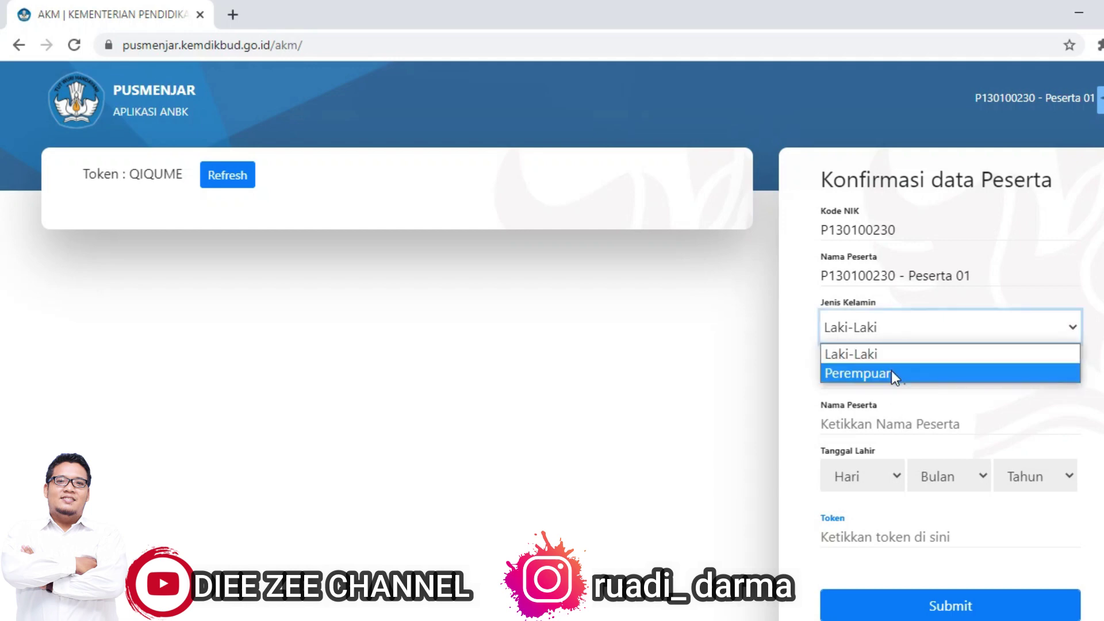
{"action": "left_click", "coordinate": [905, 330]}
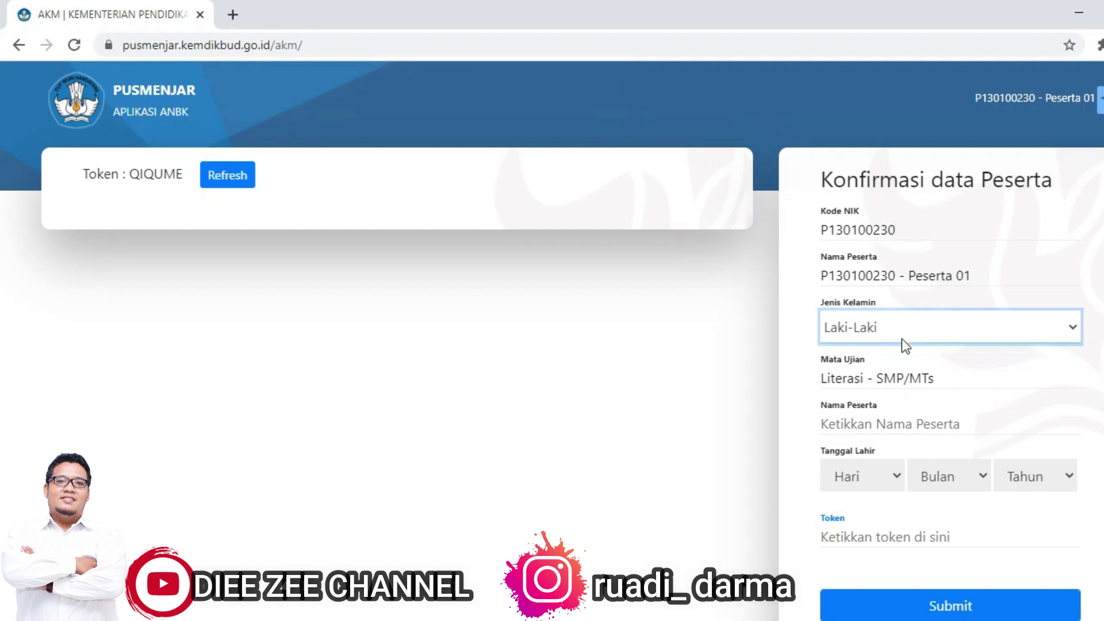
{"action": "left_click", "coordinate": [895, 377]}
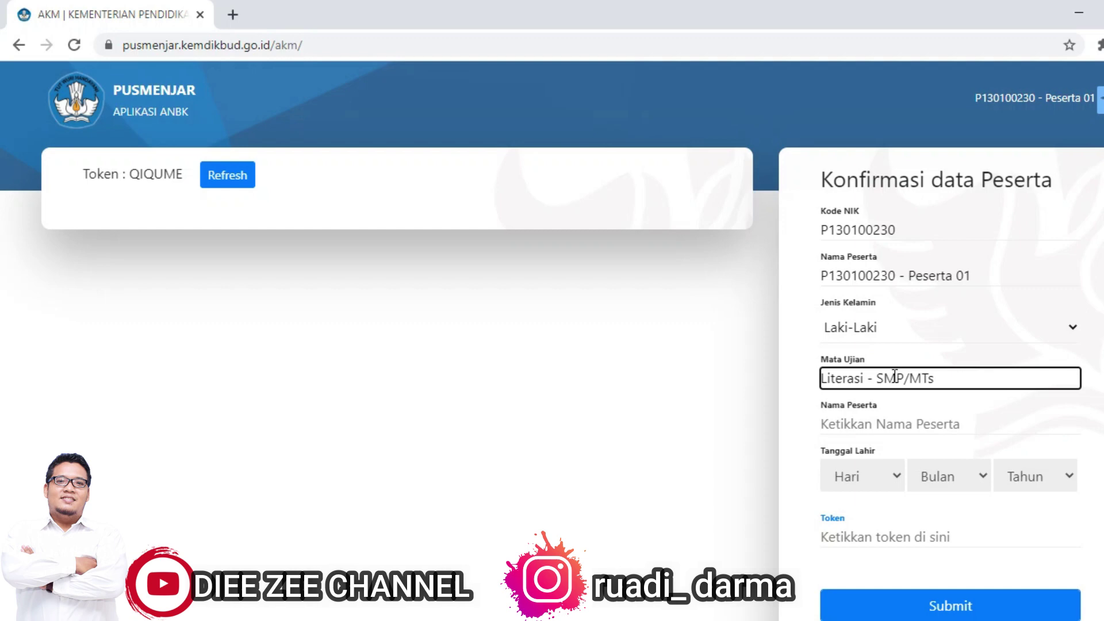
{"action": "left_click", "coordinate": [873, 424]}
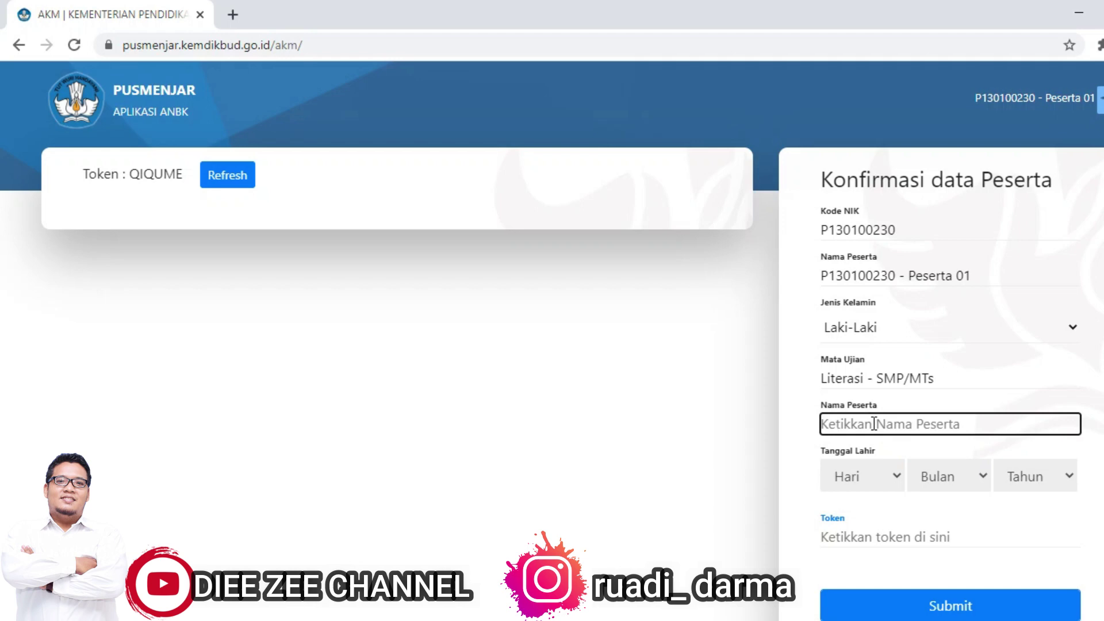
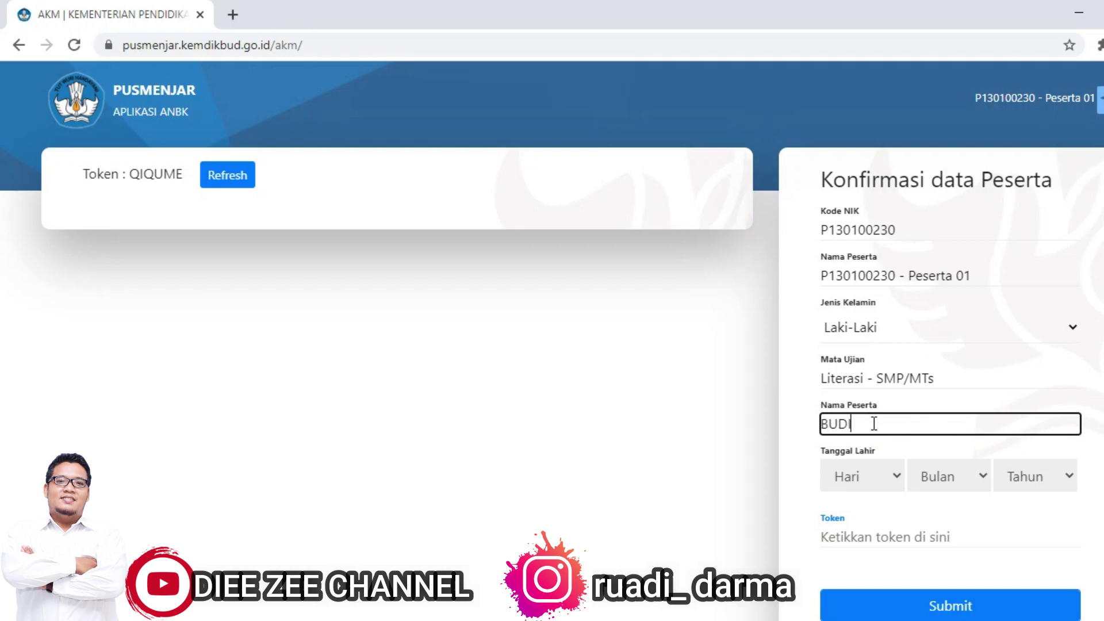
Step: Enter the participant's name and set the birth date to 18 November 1990
{"action": "left_click", "coordinate": [895, 478]}
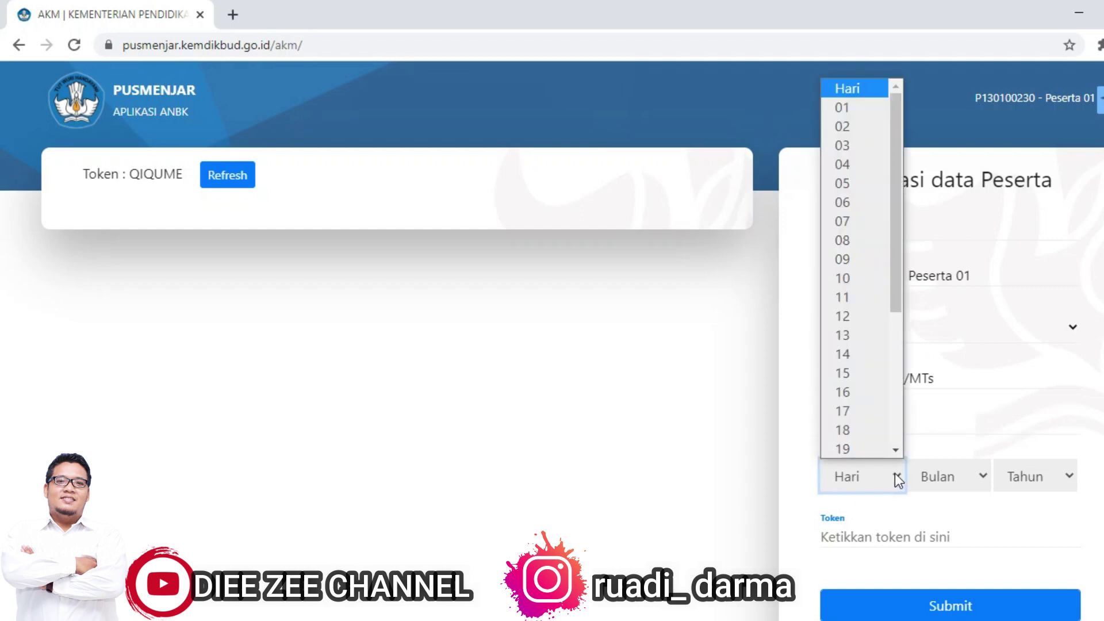
{"action": "left_click", "coordinate": [854, 429]}
{"action": "left_click", "coordinate": [931, 477]}
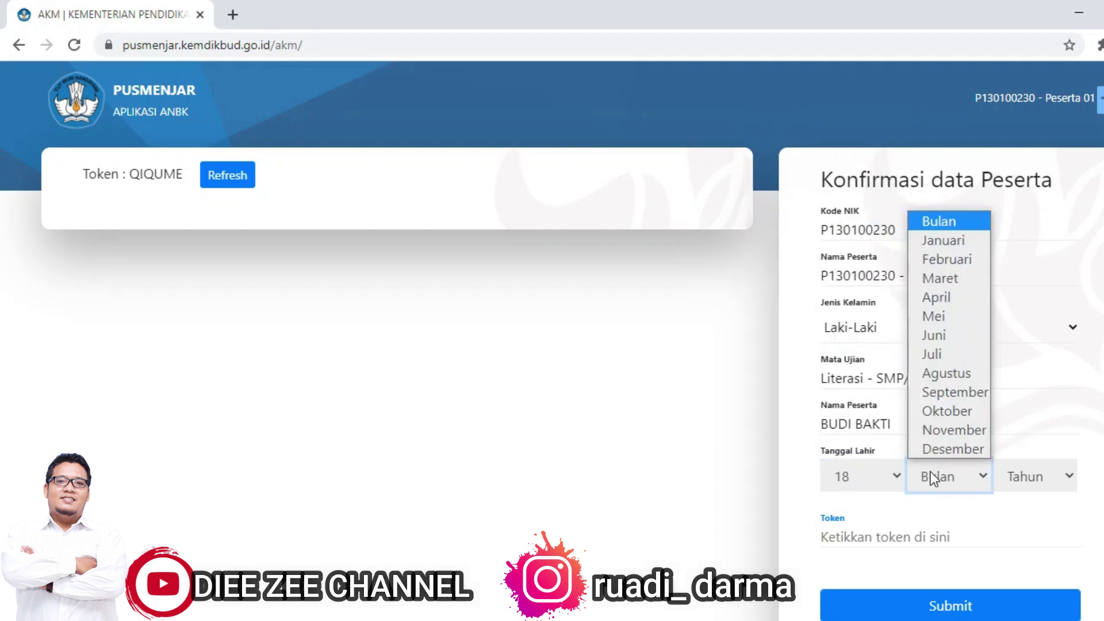
{"action": "left_click", "coordinate": [943, 426]}
{"action": "left_click", "coordinate": [1019, 476]}
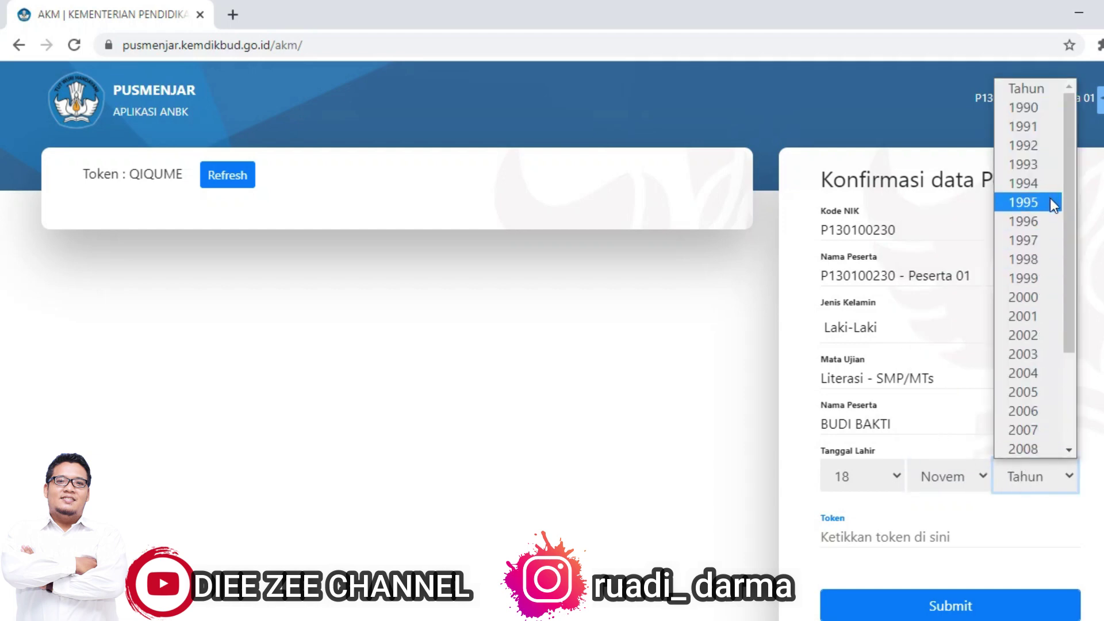
{"action": "left_click", "coordinate": [1027, 108]}
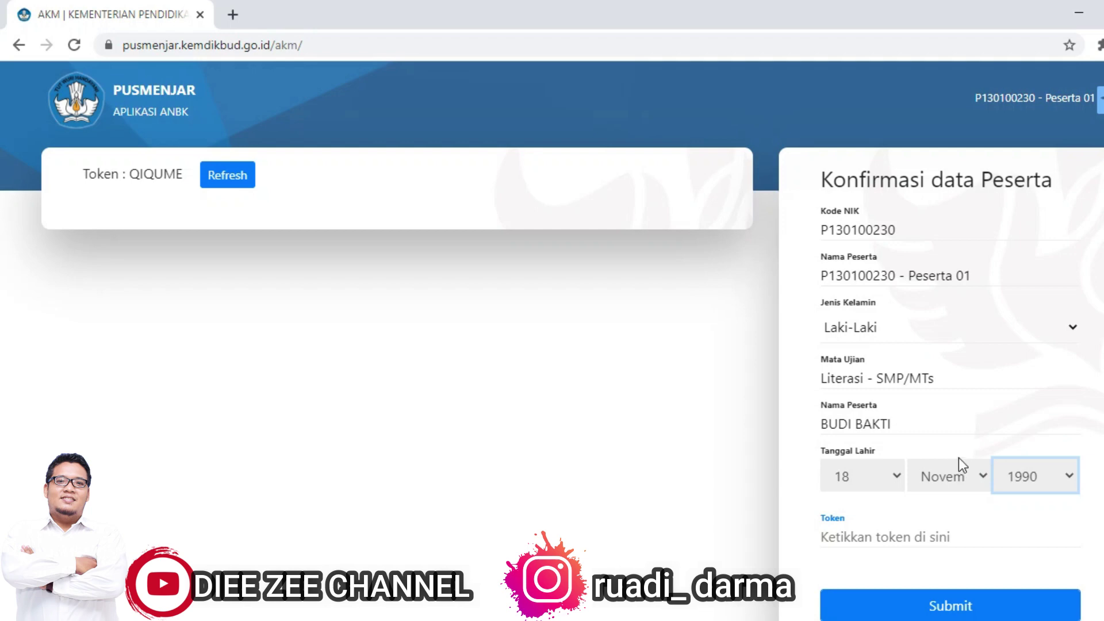
Step: Enter the displayed exam token in the Token field and submit the confirmation
{"action": "left_click", "coordinate": [865, 539]}
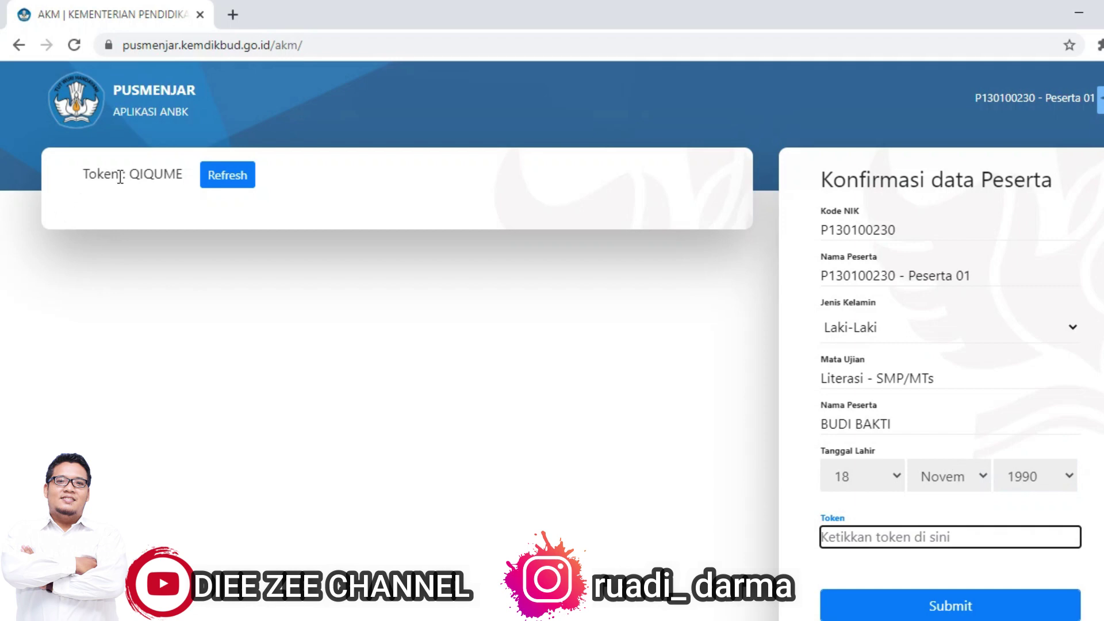
{"action": "left_click_drag", "start_coordinate": [128, 174], "coordinate": [185, 189]}
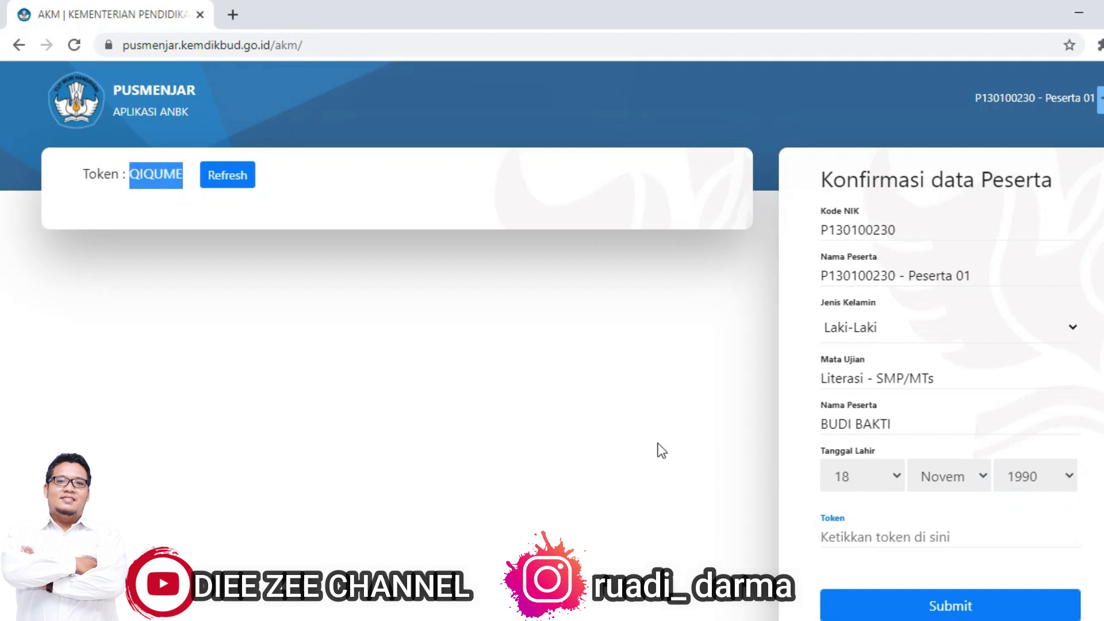
{"action": "left_click", "coordinate": [873, 540]}
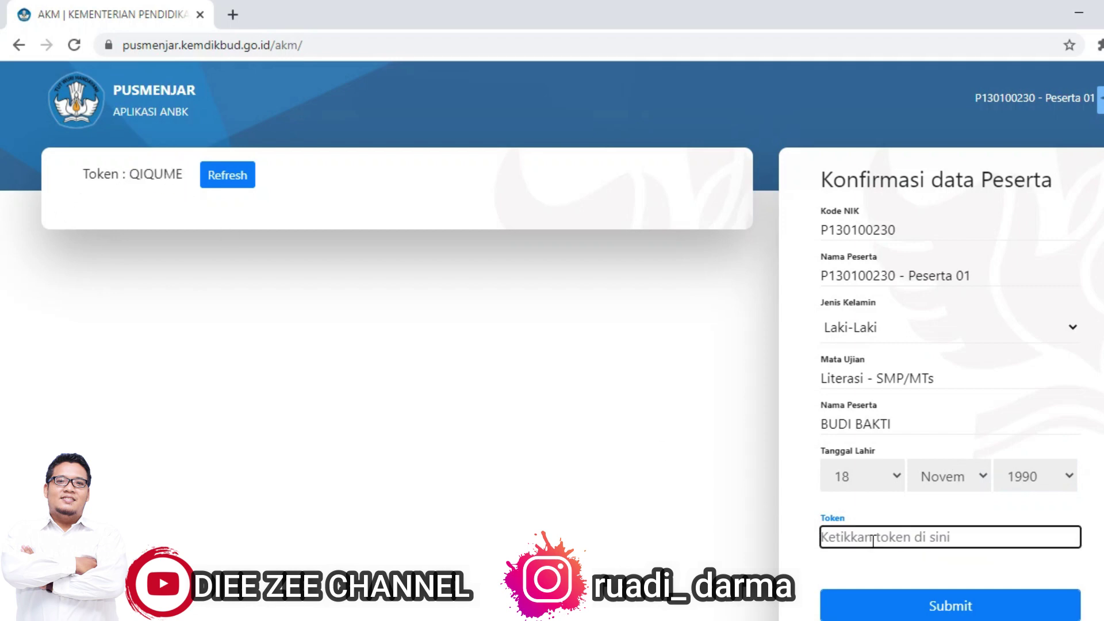
{"action": "type", "text": "QIQ"}
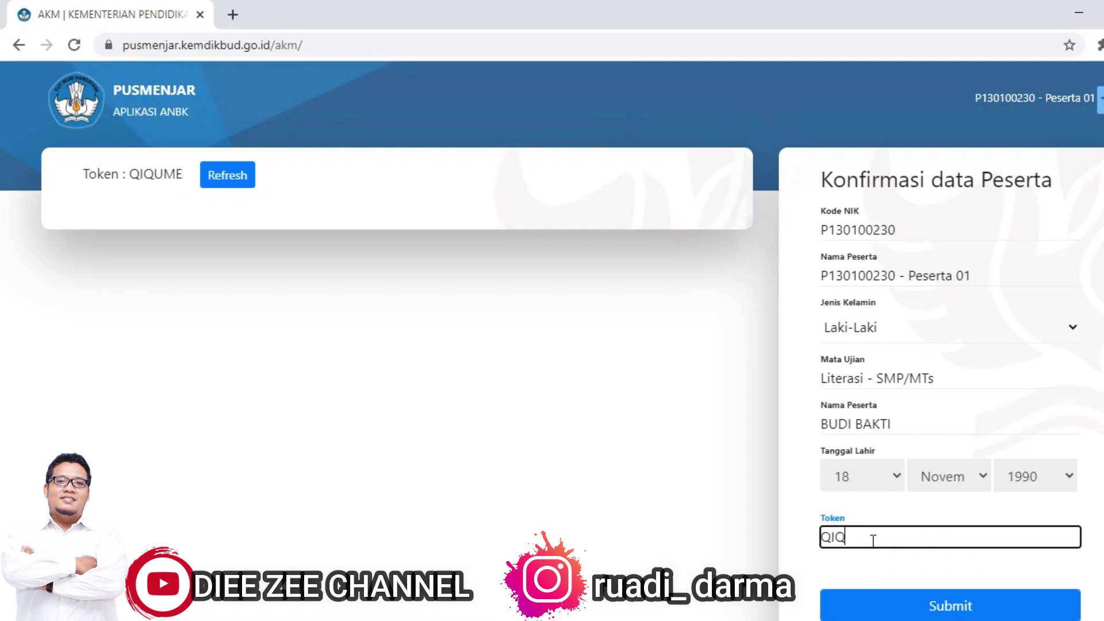
{"action": "type", "text": "UME"}
{"action": "left_click", "coordinate": [974, 614]}
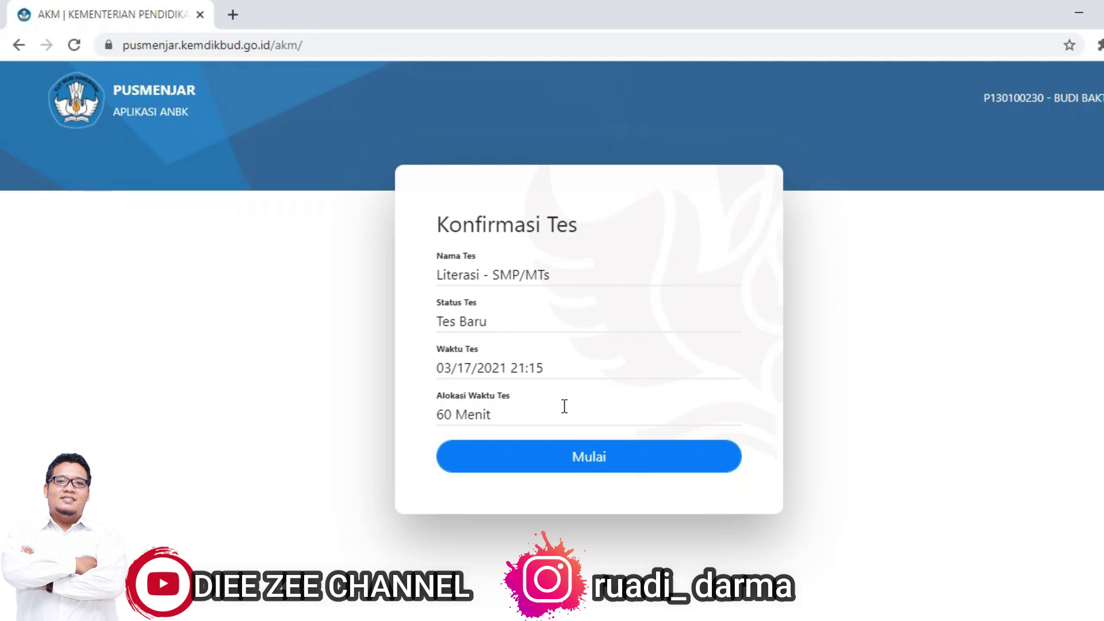
Step: Begin the Literasi - SMP/MTs test from the Konfirmasi Tes card with Mulai
{"action": "left_click", "coordinate": [581, 459]}
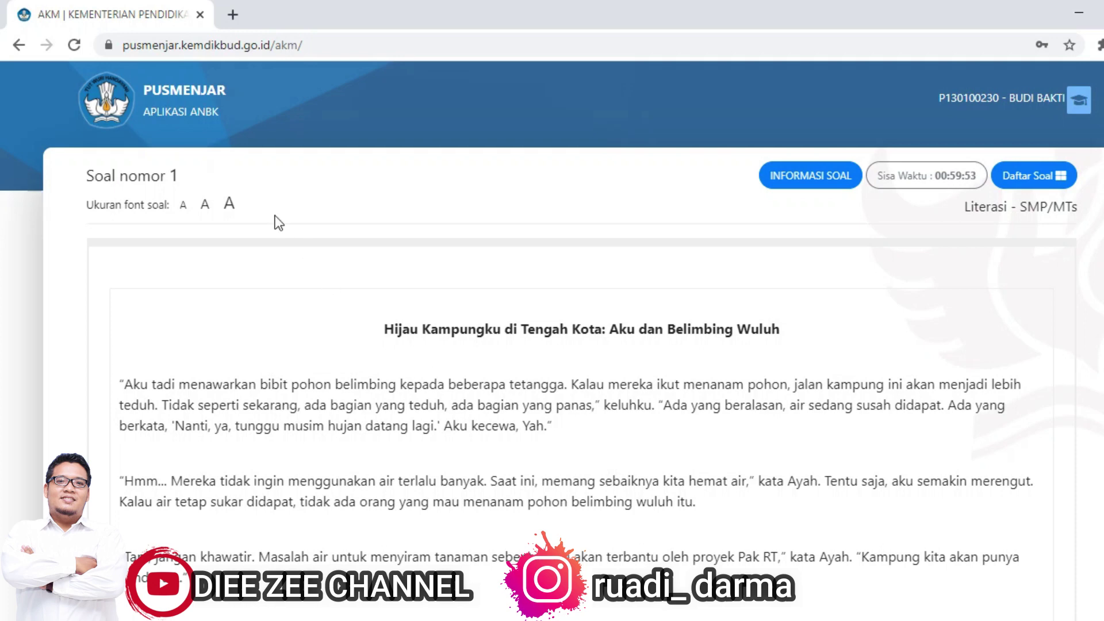
Step: Select the Soal nomor 1 heading text
{"action": "left_click_drag", "start_coordinate": [190, 178], "coordinate": [84, 180]}
{"action": "left_click", "coordinate": [67, 178]}
{"action": "triple_click", "coordinate": [90, 175]}
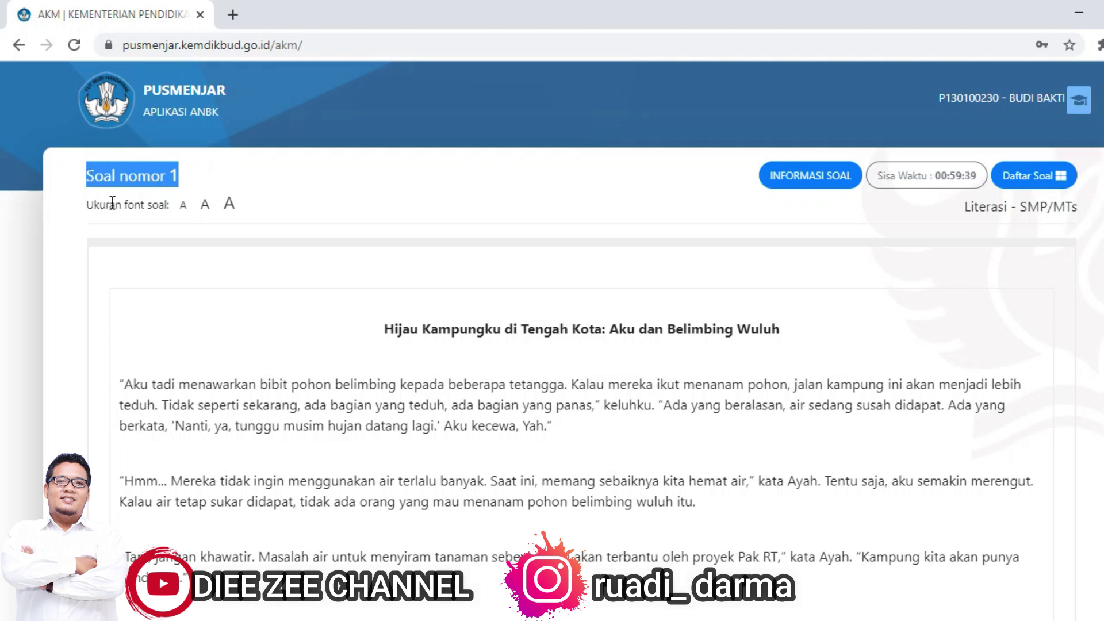
Step: Cycle the question font through small, medium and large, ending on the largest size
{"action": "left_click", "coordinate": [184, 205]}
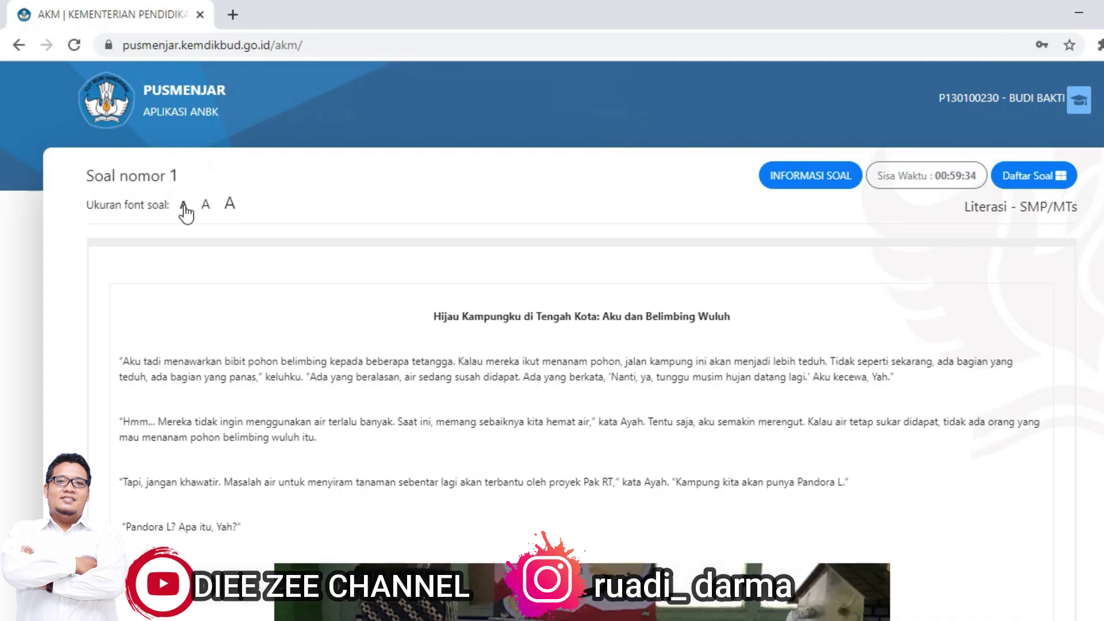
{"action": "left_click", "coordinate": [205, 206]}
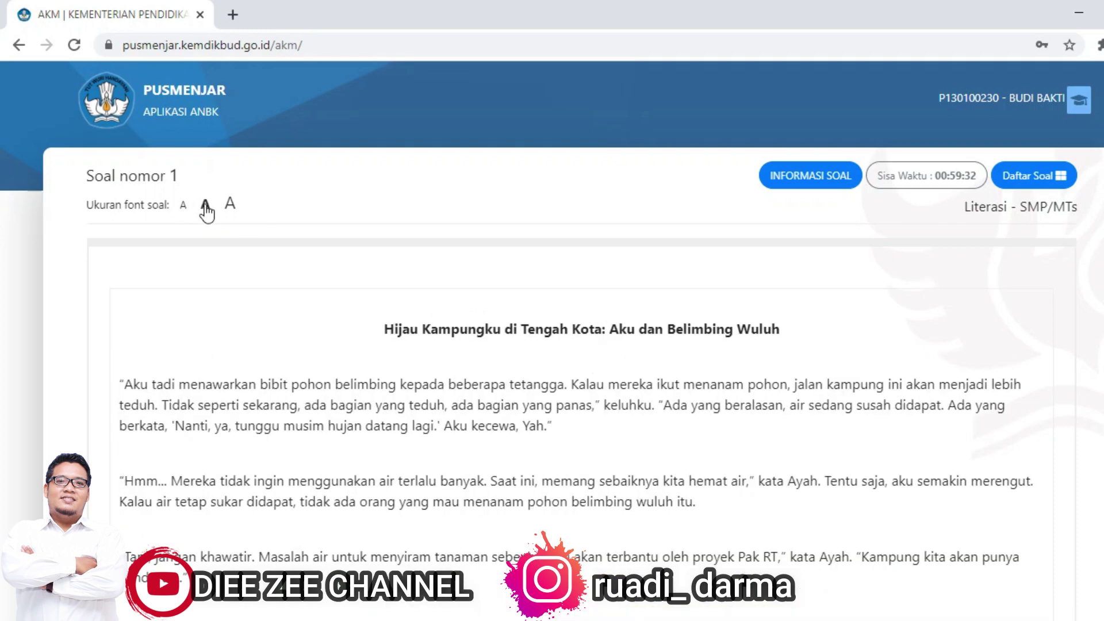
{"action": "left_click", "coordinate": [230, 205]}
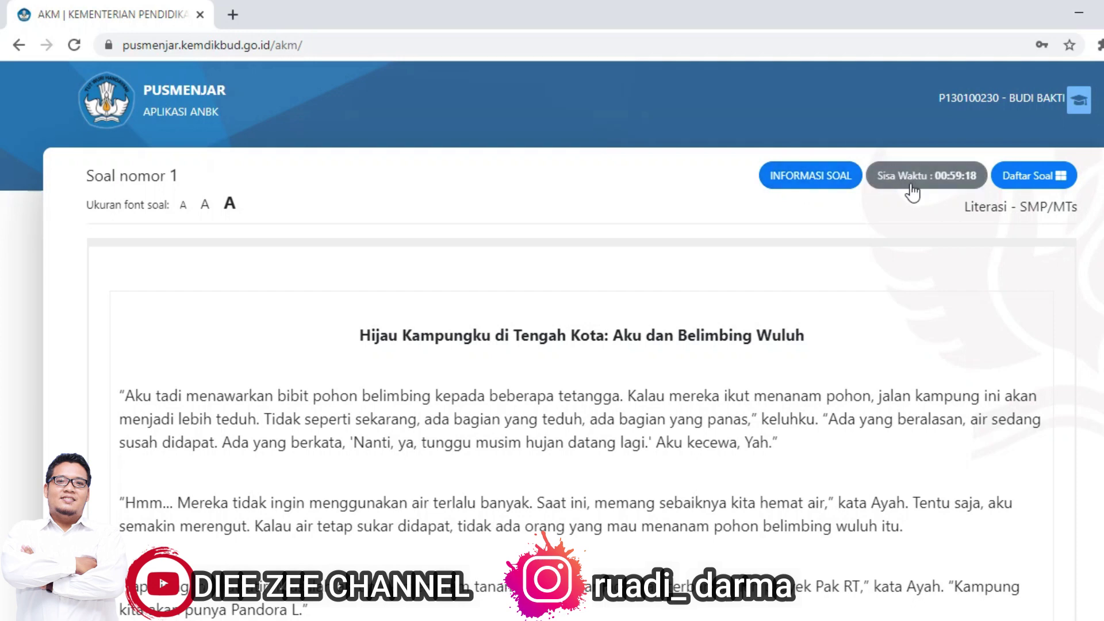
Step: In Daftar Soal, jump through questions 2 to 6, then back to questions 1 to 3
{"action": "left_click", "coordinate": [1030, 183]}
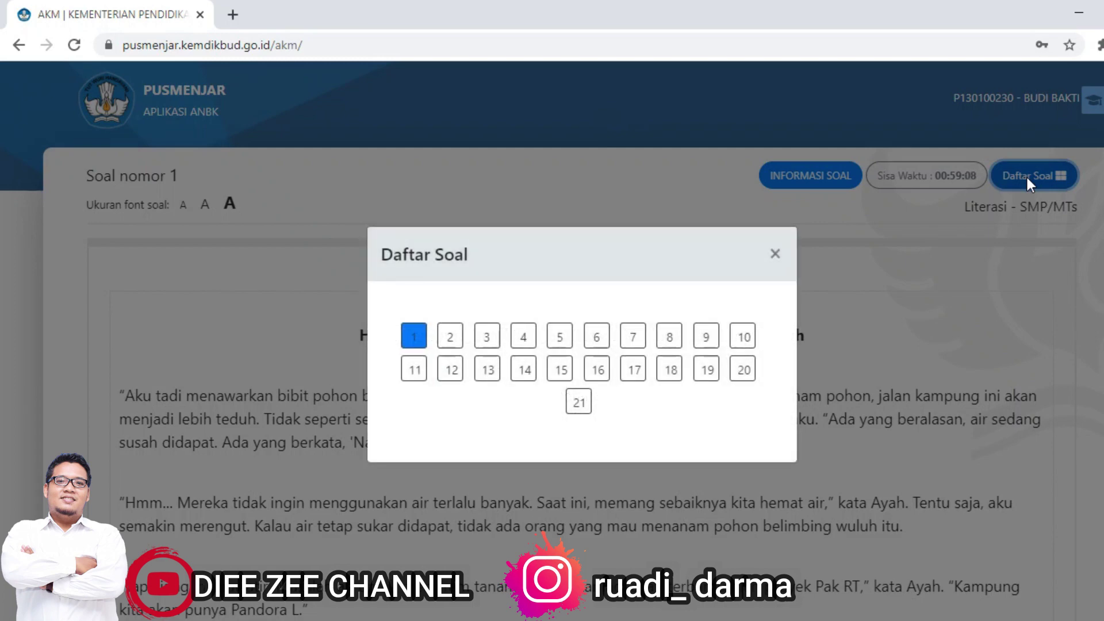
{"action": "left_click", "coordinate": [457, 335]}
{"action": "left_click", "coordinate": [486, 336]}
{"action": "left_click", "coordinate": [523, 336]}
{"action": "left_click", "coordinate": [561, 339]}
{"action": "left_click", "coordinate": [597, 337]}
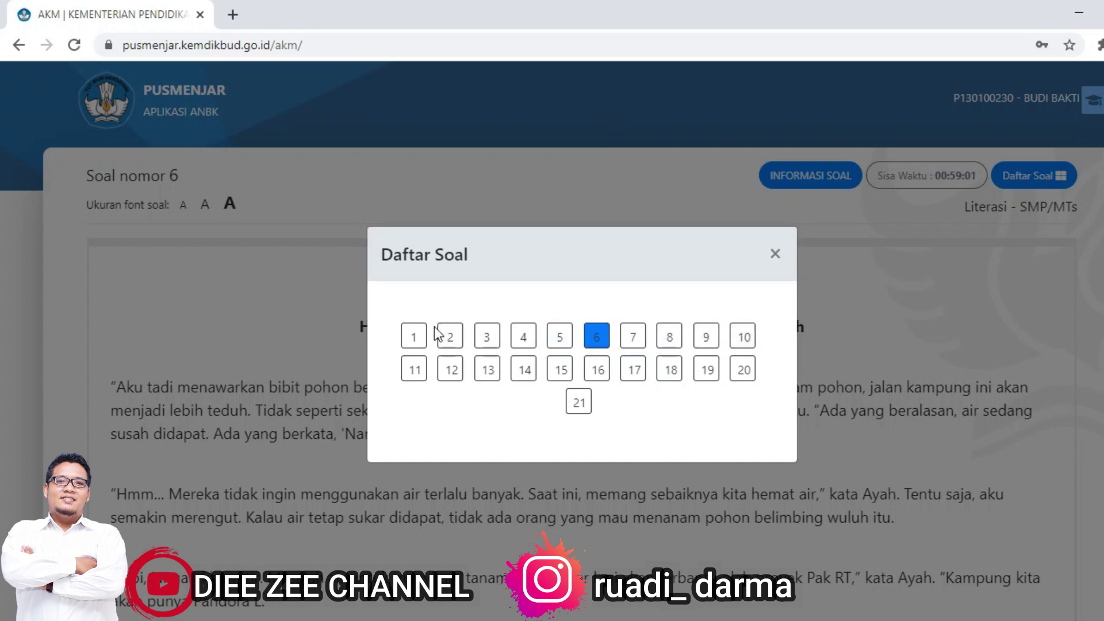
{"action": "left_click", "coordinate": [422, 340]}
{"action": "left_click", "coordinate": [451, 338]}
{"action": "left_click", "coordinate": [484, 343]}
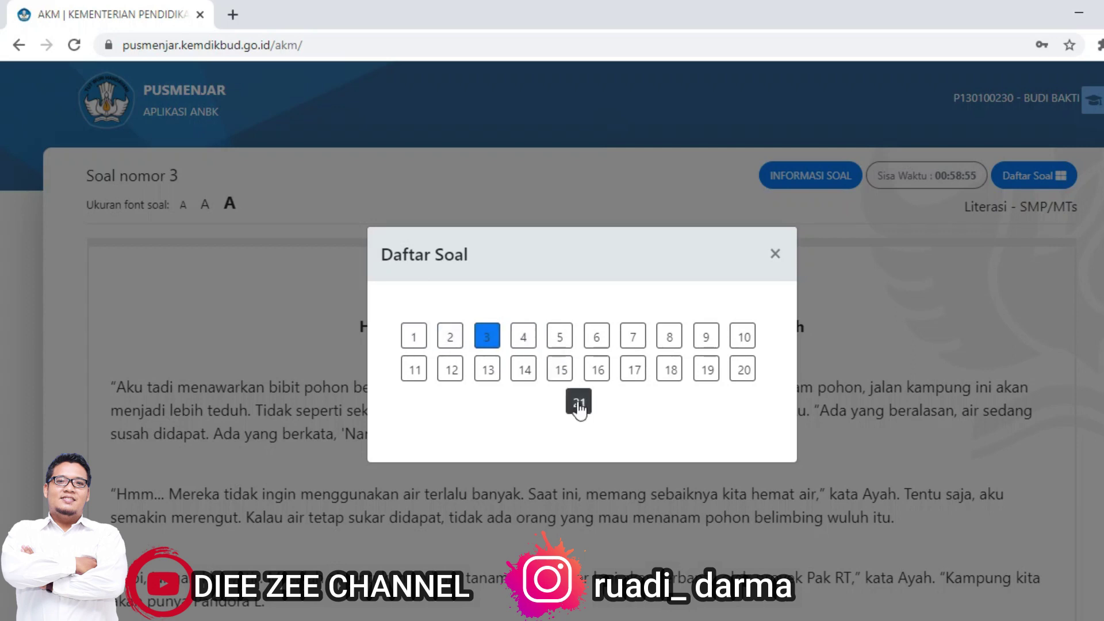
Step: Visit questions 21 and 1, settle on question 16 and scroll to its answer options
{"action": "left_click", "coordinate": [578, 404]}
{"action": "left_click", "coordinate": [416, 344]}
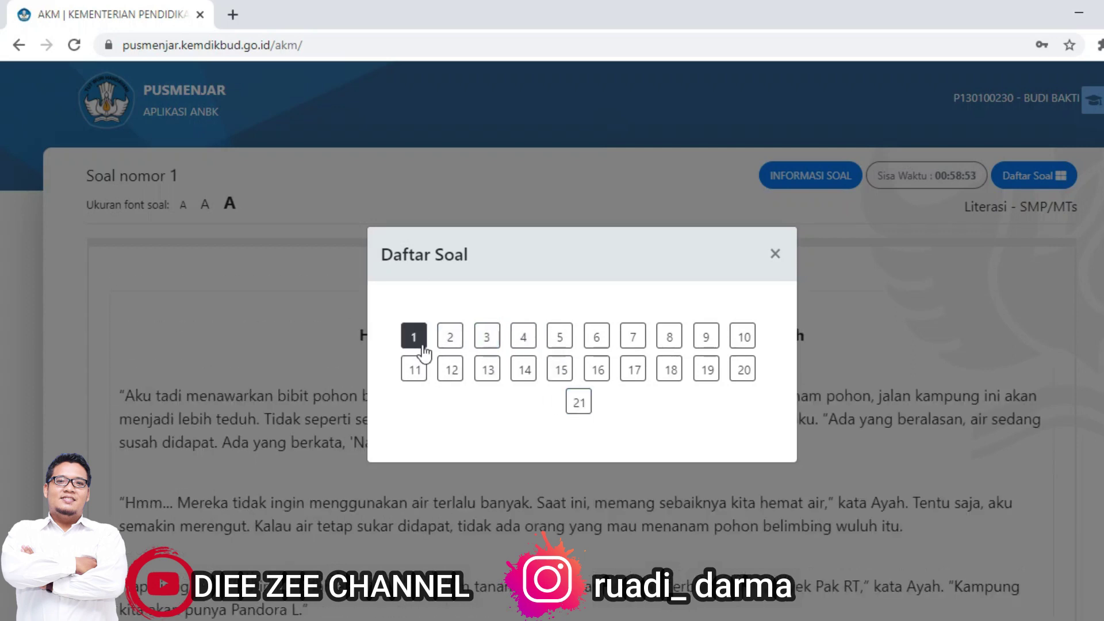
{"action": "left_click", "coordinate": [597, 370]}
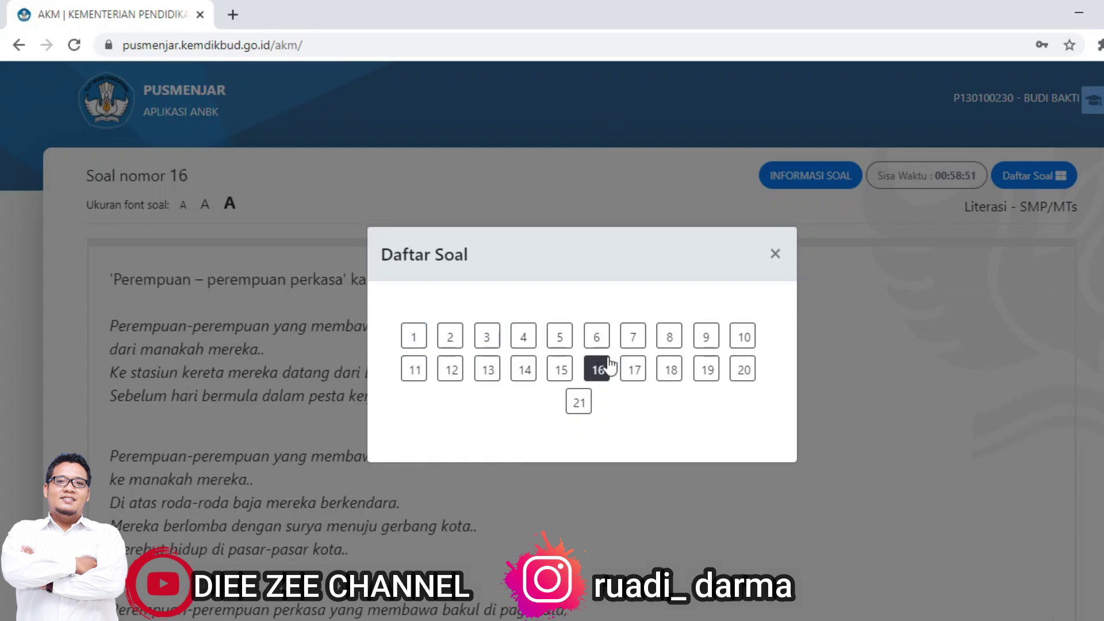
{"action": "key", "text": "Escape"}
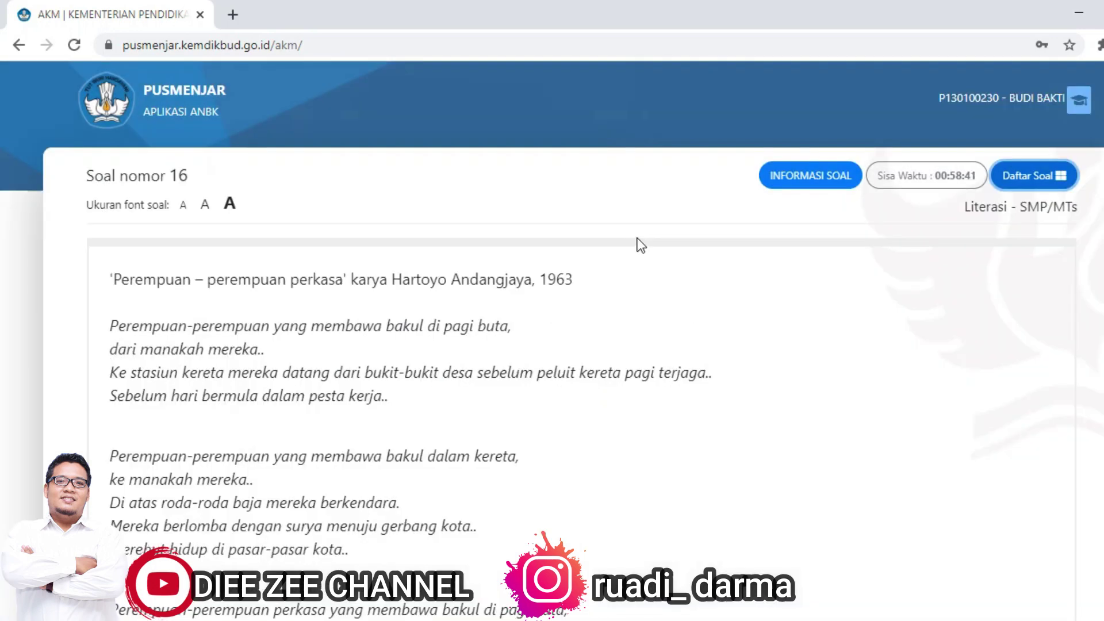
{"action": "scroll", "coordinate": [641, 244], "scroll_direction": "down", "scroll_amount": 10}
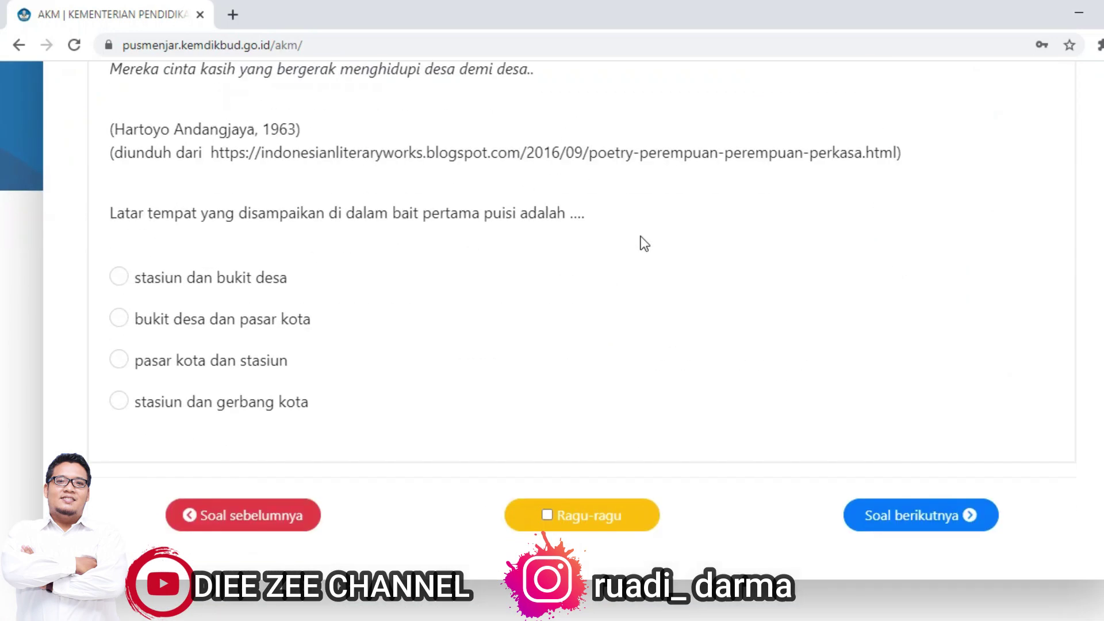
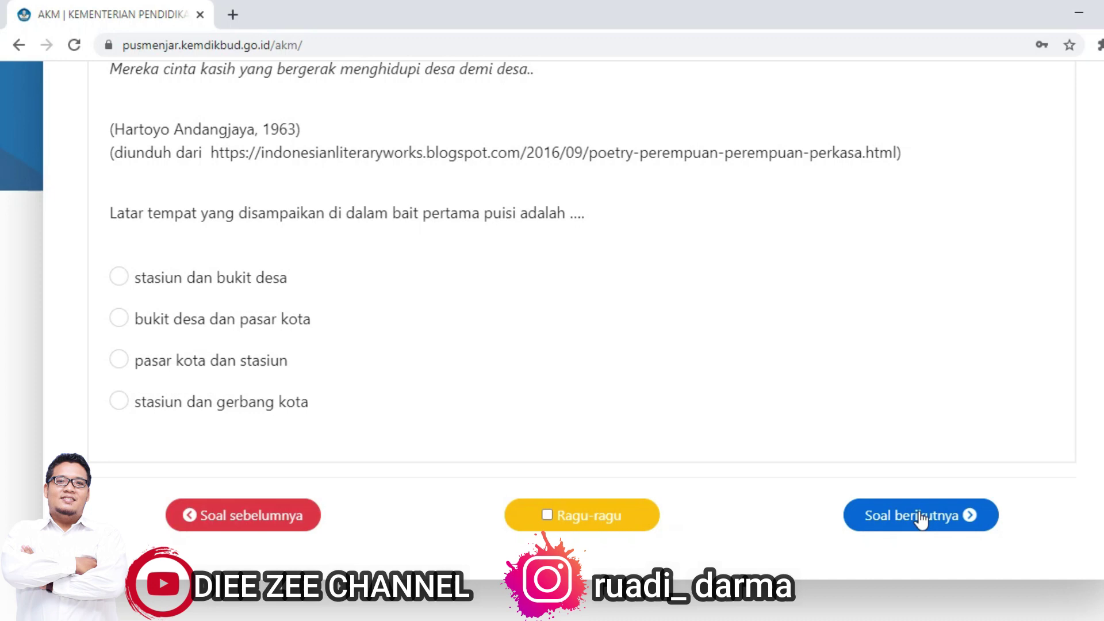
Step: Try each setting option for question 16, ending on 'stasiun dan bukit desa'
{"action": "left_click", "coordinate": [120, 279]}
{"action": "left_click", "coordinate": [119, 317]}
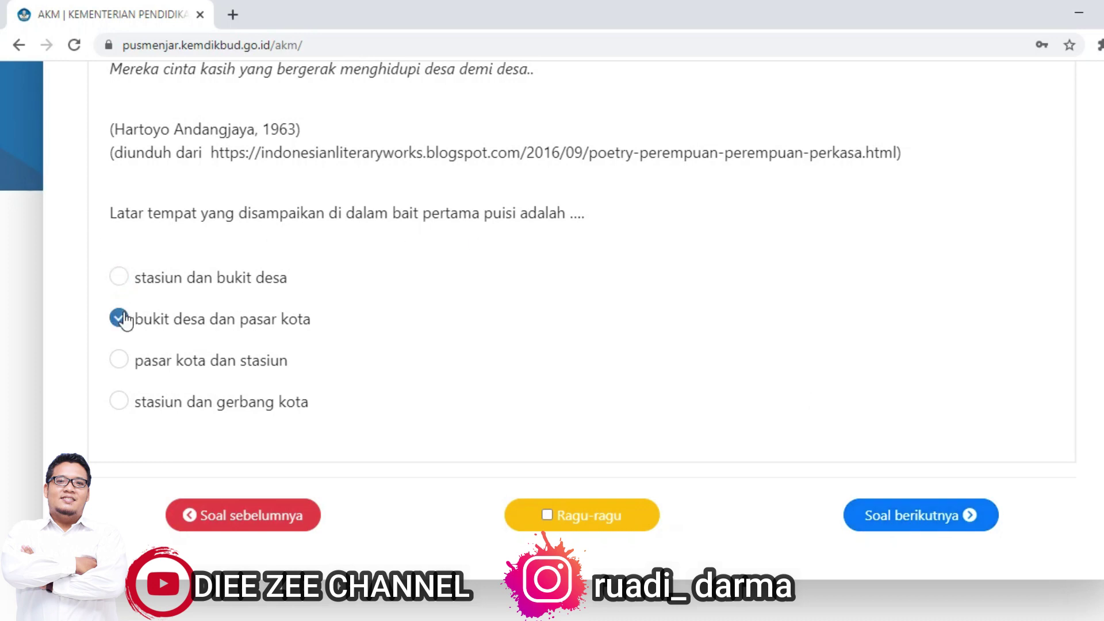
{"action": "left_click", "coordinate": [117, 369]}
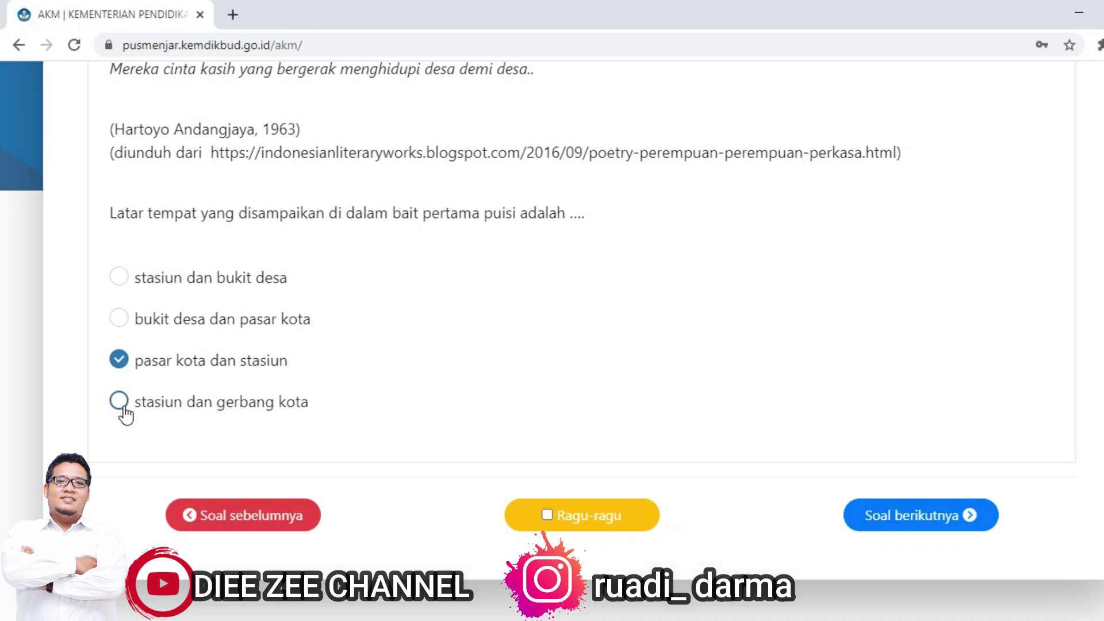
{"action": "left_click", "coordinate": [120, 404]}
{"action": "left_click", "coordinate": [120, 364]}
{"action": "left_click", "coordinate": [119, 320]}
{"action": "left_click", "coordinate": [122, 282]}
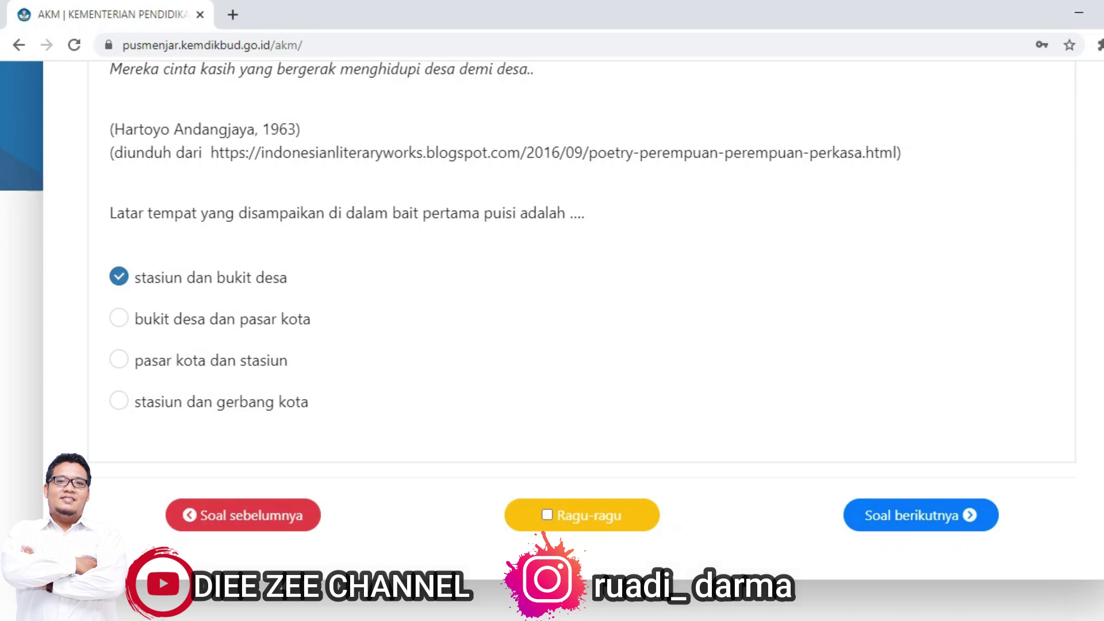
{"action": "scroll", "coordinate": [575, 339], "scroll_direction": "up", "scroll_amount": 15}
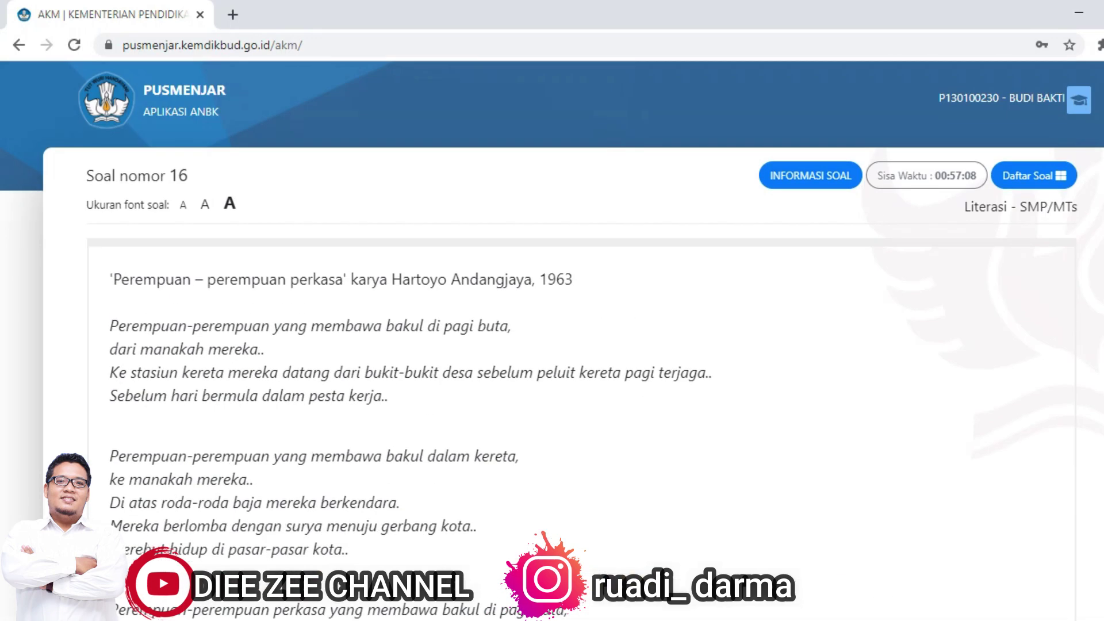
Step: Jump to question 3, the 'Aku dan Belimbing Wuluh' story, via Daftar Soal
{"action": "left_click", "coordinate": [1021, 190]}
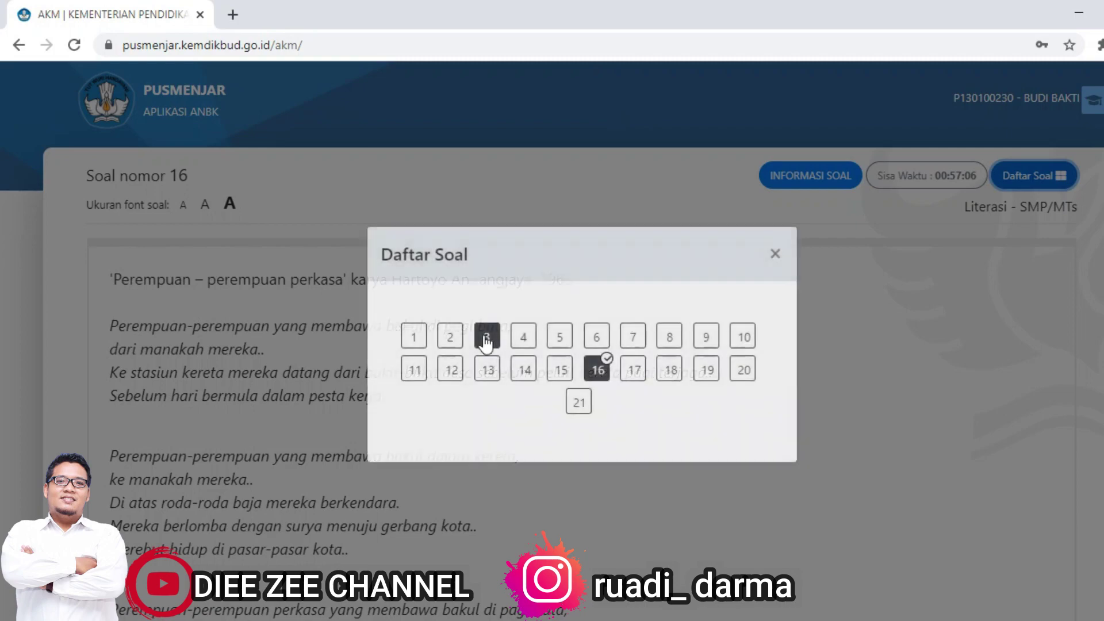
{"action": "left_click", "coordinate": [487, 336]}
{"action": "left_click", "coordinate": [774, 254]}
{"action": "scroll", "coordinate": [730, 298], "scroll_direction": "down", "scroll_amount": 15}
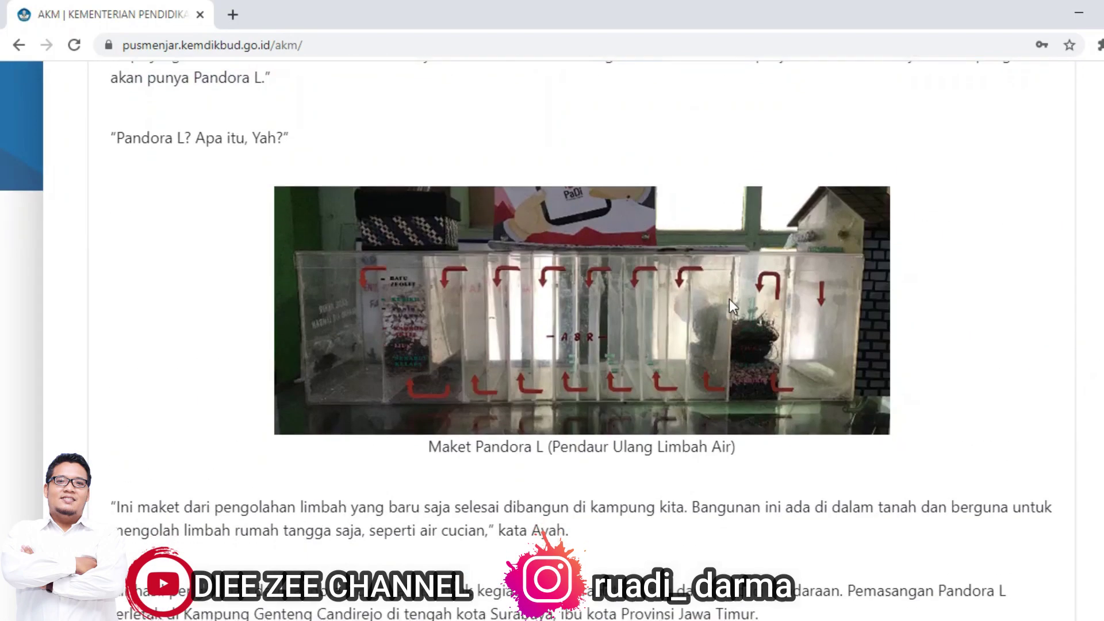
{"action": "scroll", "coordinate": [729, 306], "scroll_direction": "up", "scroll_amount": 2}
{"action": "scroll", "coordinate": [759, 298], "scroll_direction": "down", "scroll_amount": 2}
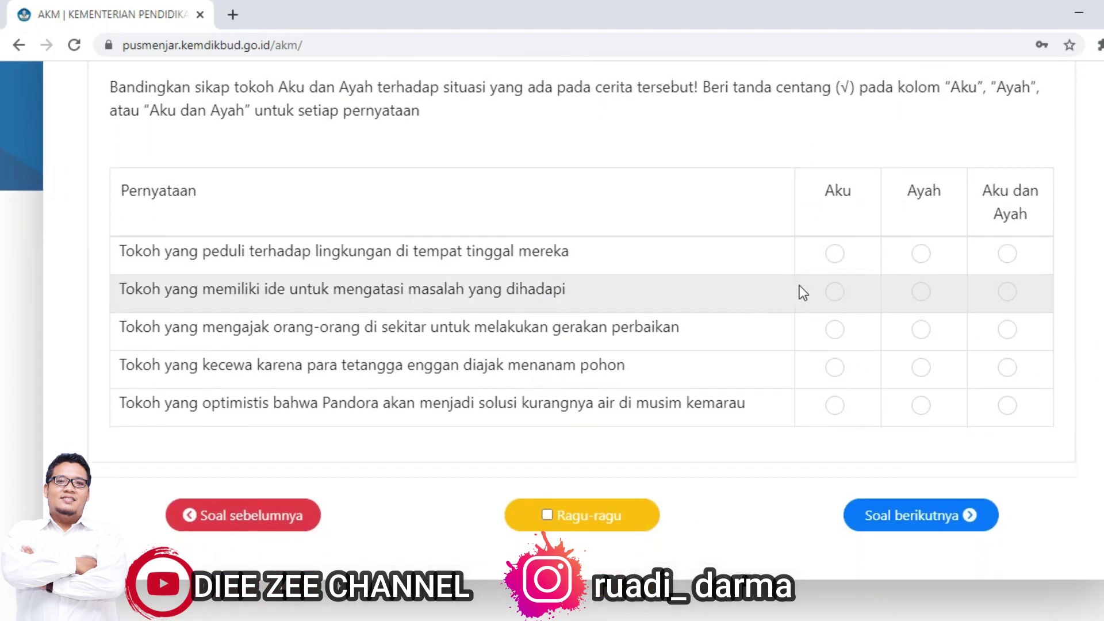
Step: Mark all five statements of question 3 as Aku dan Ayah
{"action": "left_click", "coordinate": [834, 256]}
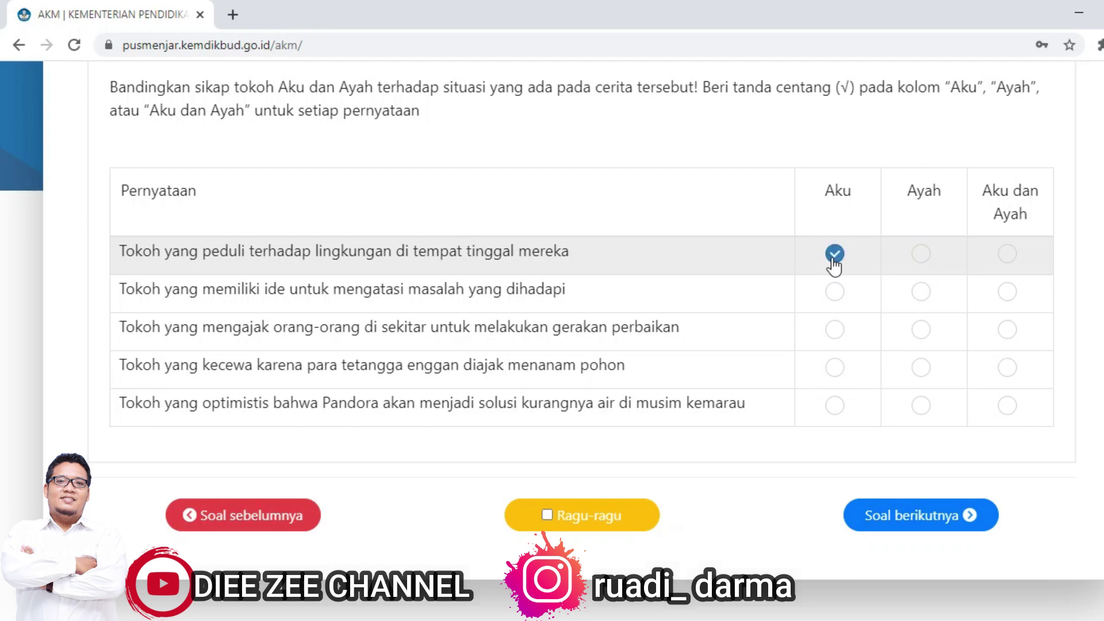
{"action": "left_click", "coordinate": [920, 256]}
{"action": "left_click", "coordinate": [1007, 254]}
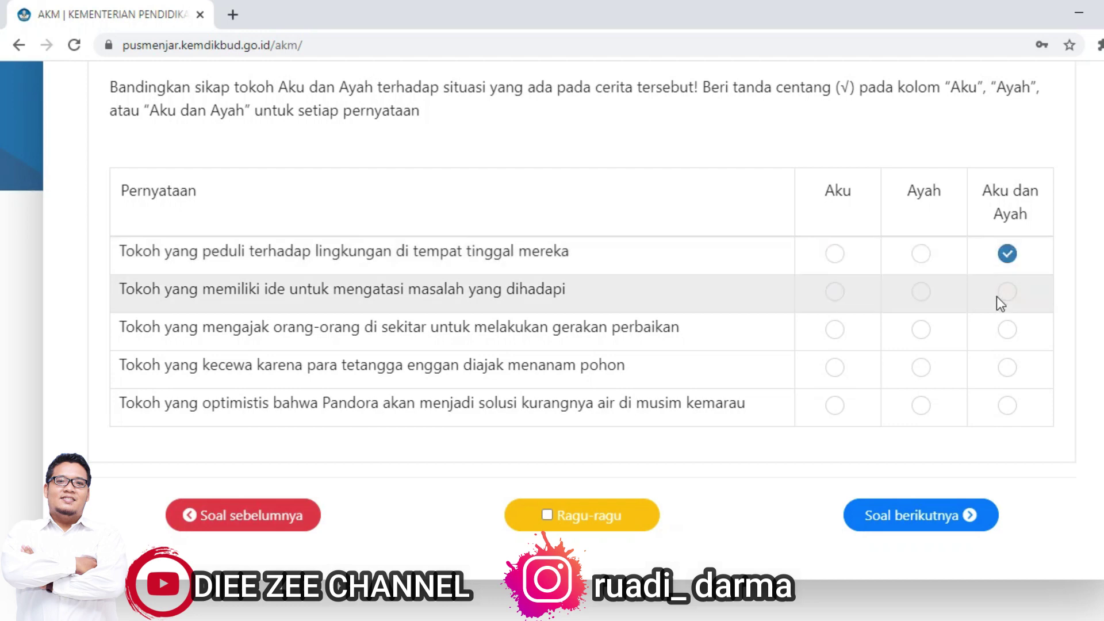
{"action": "left_click", "coordinate": [1006, 293]}
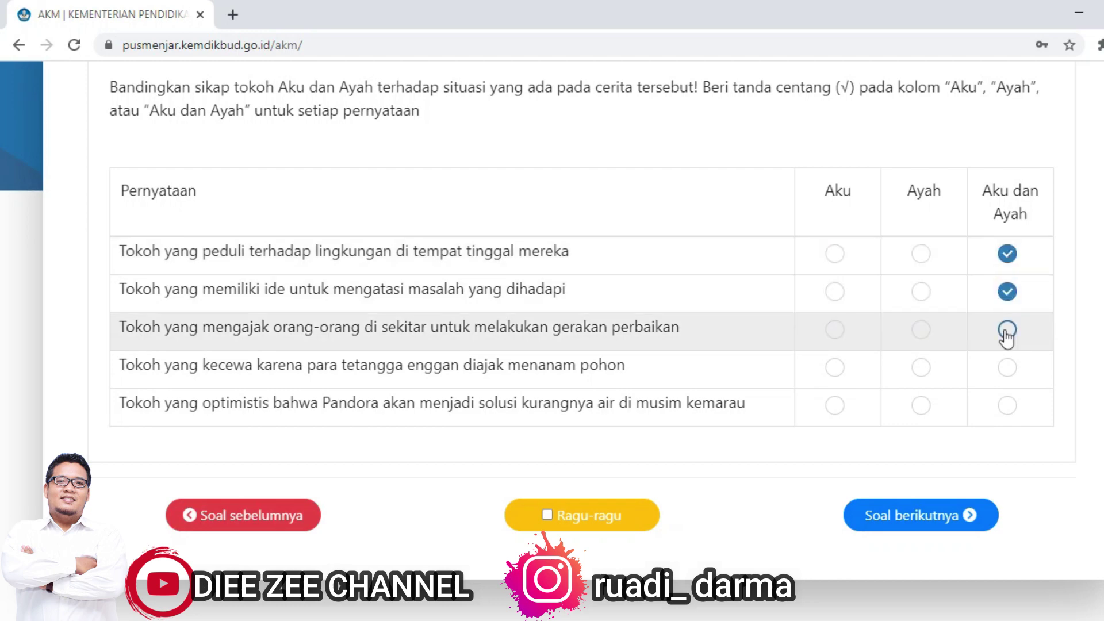
{"action": "left_click", "coordinate": [1007, 330]}
{"action": "left_click", "coordinate": [1007, 374]}
{"action": "left_click", "coordinate": [1007, 406]}
{"action": "scroll", "coordinate": [449, 305], "scroll_direction": "up", "scroll_amount": 3}
{"action": "scroll", "coordinate": [446, 315], "scroll_direction": "down", "scroll_amount": 3}
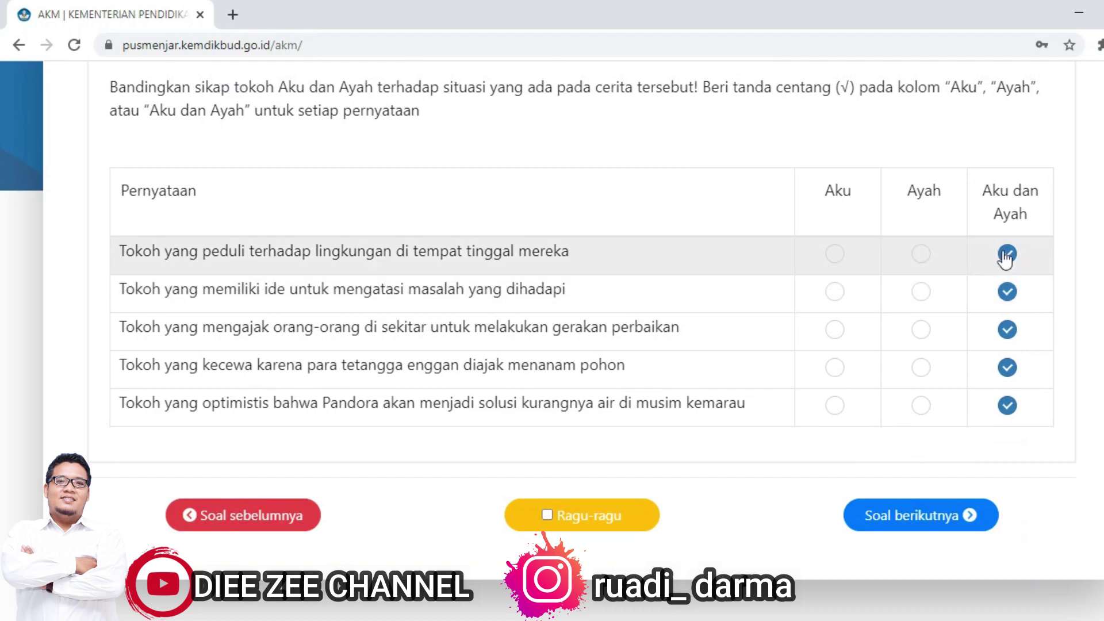
Step: Reclassify the five statements as Aku, Ayah, Ayah, Aku and Ayah
{"action": "left_click", "coordinate": [921, 253]}
{"action": "left_click", "coordinate": [835, 254]}
{"action": "left_click", "coordinate": [837, 294]}
{"action": "left_click", "coordinate": [921, 291]}
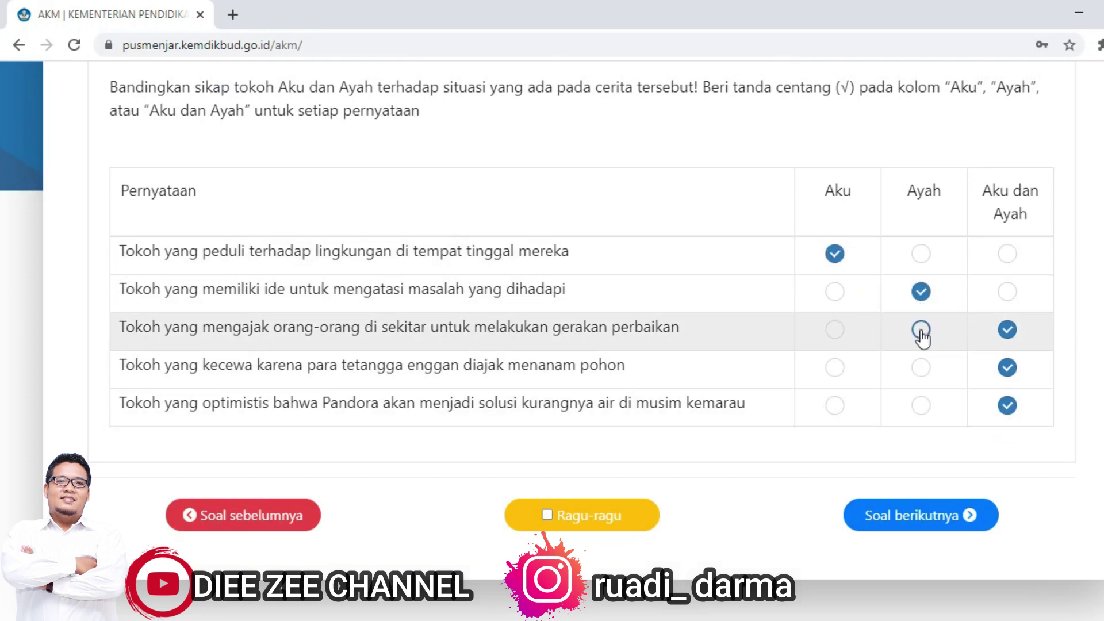
{"action": "left_click", "coordinate": [921, 329]}
{"action": "left_click", "coordinate": [921, 368]}
{"action": "left_click", "coordinate": [920, 405]}
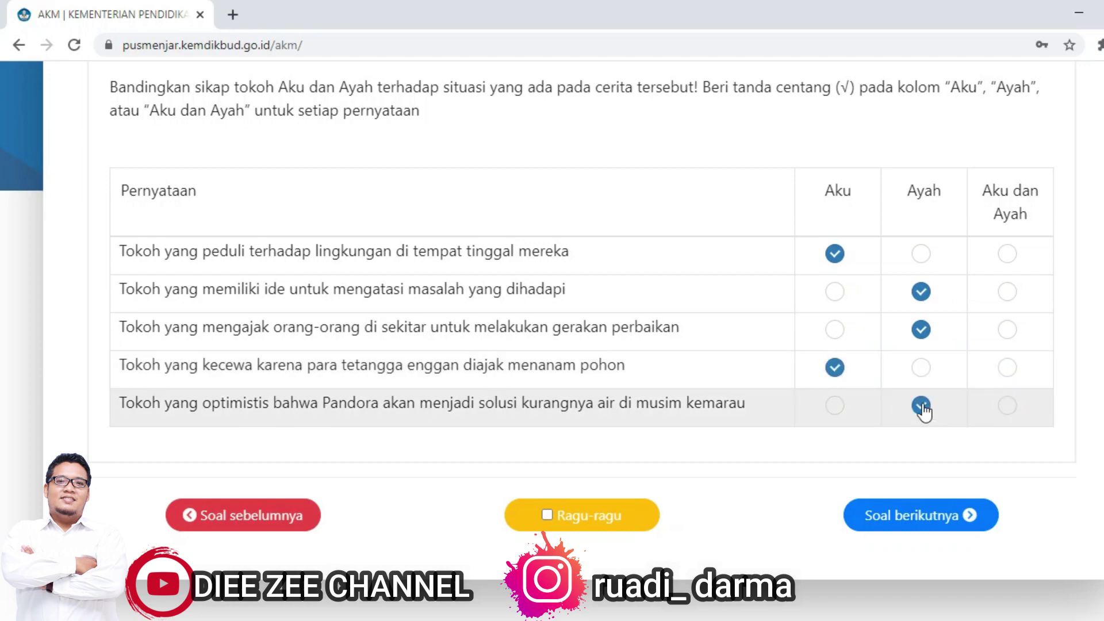
{"action": "scroll", "coordinate": [1003, 415], "scroll_direction": "up", "scroll_amount": 8}
{"action": "scroll", "coordinate": [1003, 415], "scroll_direction": "up", "scroll_amount": 10}
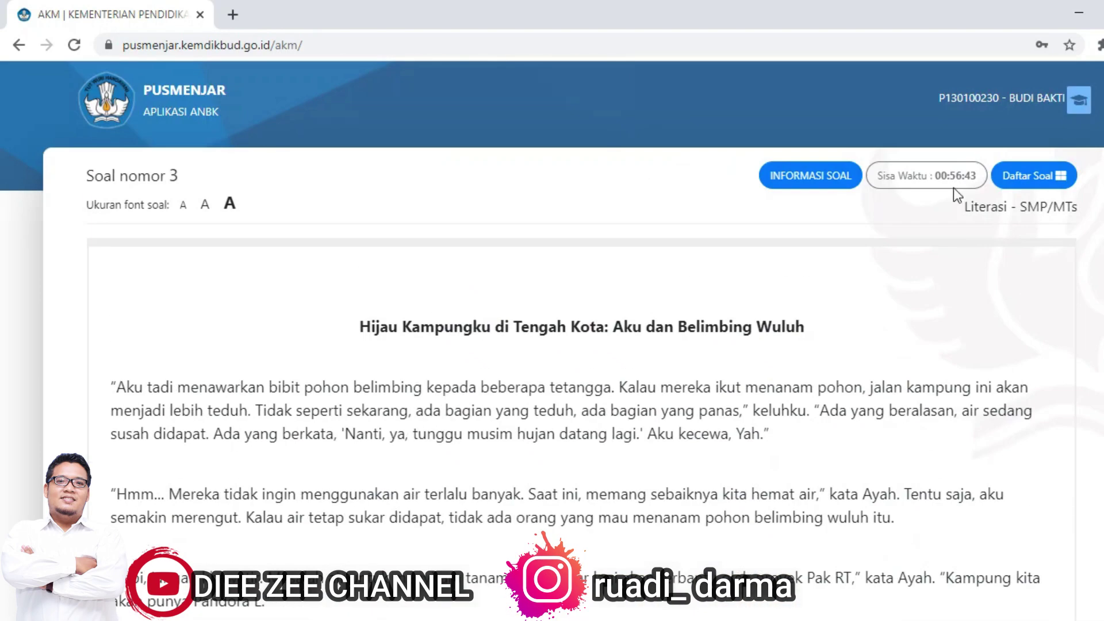
Step: Open question 12 from Daftar Soal and look it over
{"action": "left_click", "coordinate": [1029, 184]}
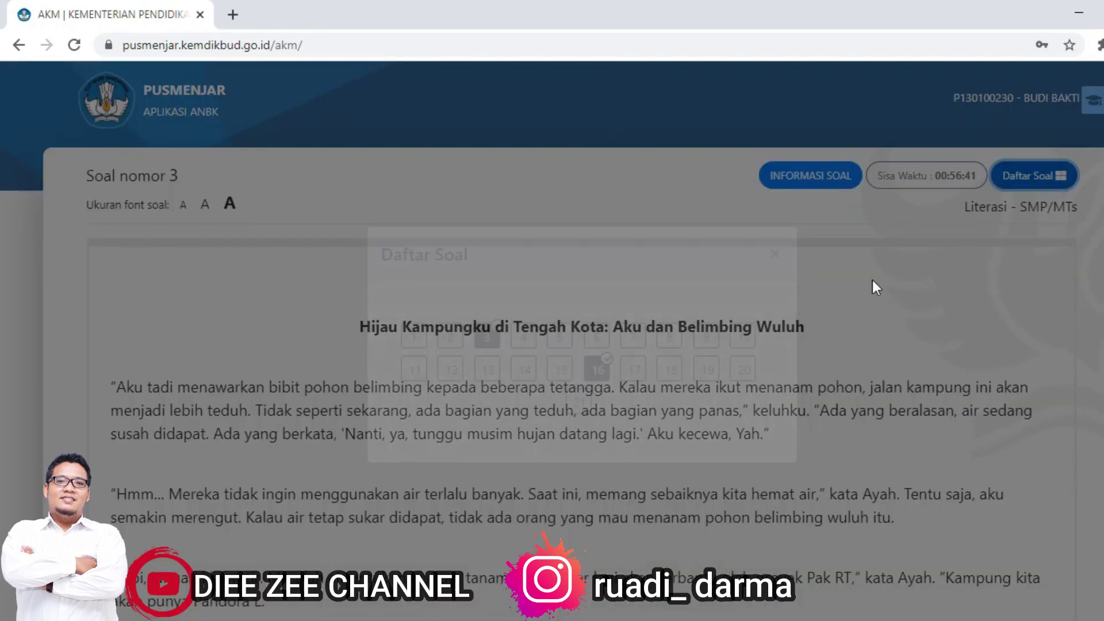
{"action": "left_click", "coordinate": [447, 368]}
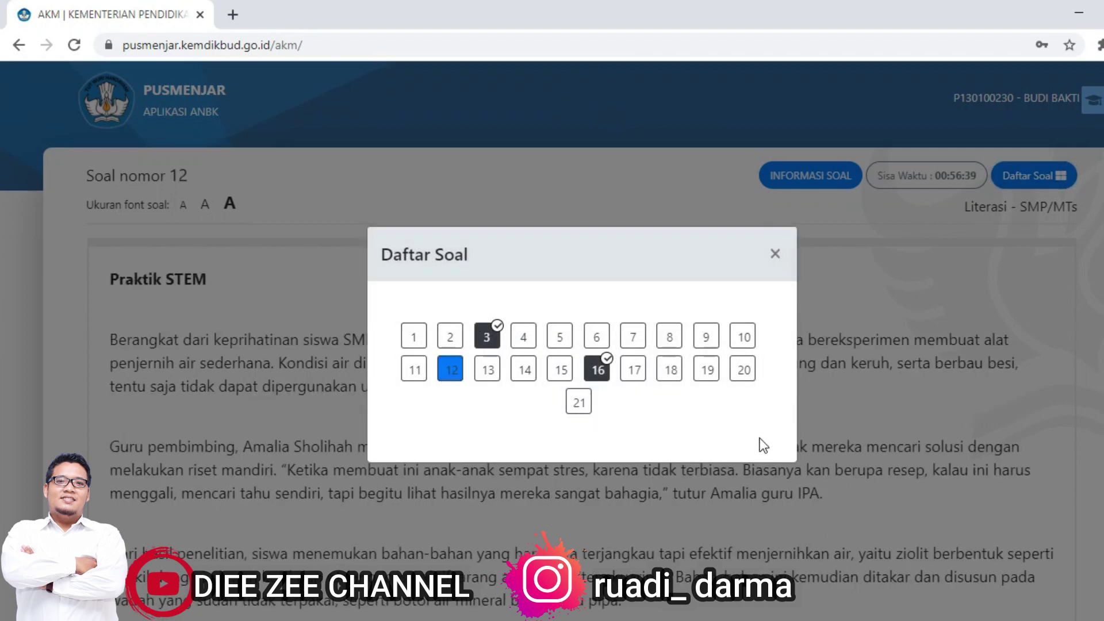
{"action": "left_click", "coordinate": [775, 254]}
{"action": "scroll", "coordinate": [773, 282], "scroll_direction": "down", "scroll_amount": 20}
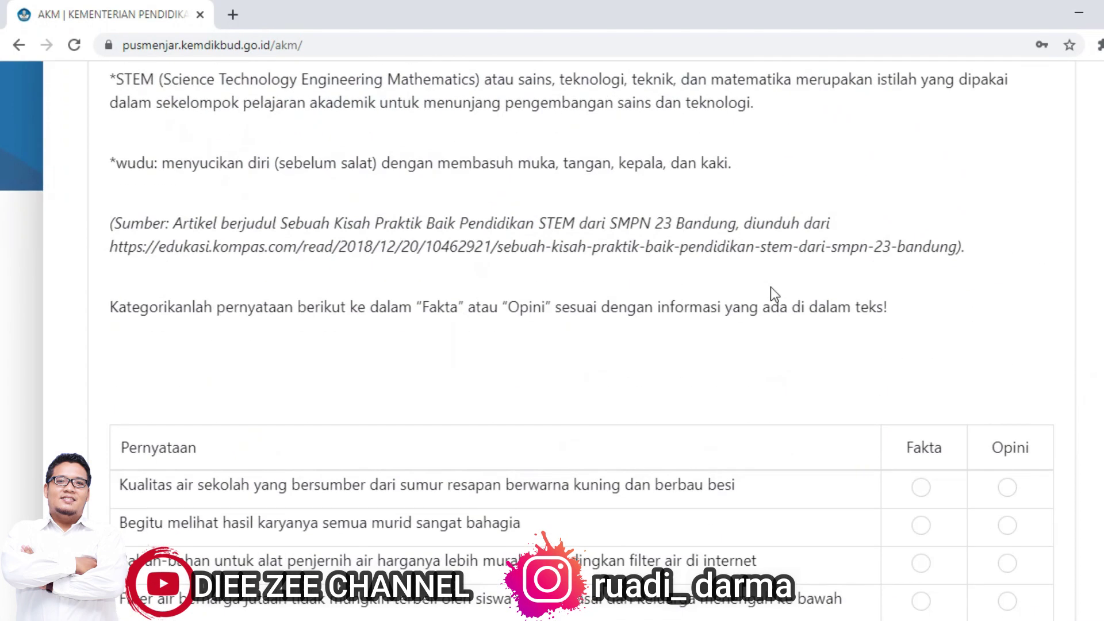
{"action": "scroll", "coordinate": [770, 287], "scroll_direction": "up", "scroll_amount": 20}
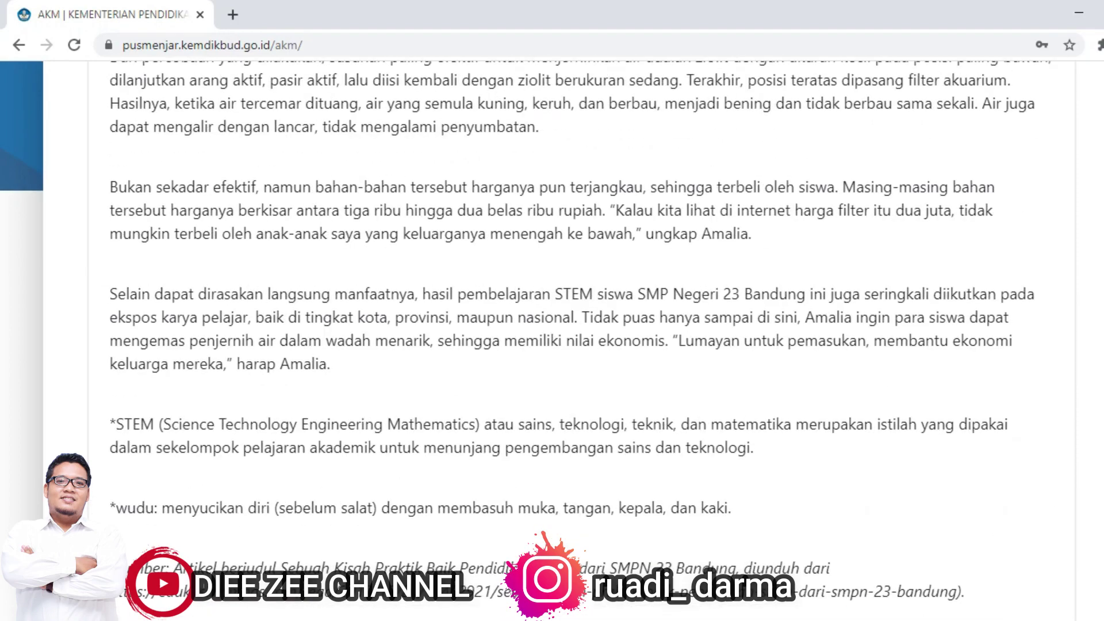
Step: Move to question 20 on the 'Perempuan-perempuan perkasa' poem and select its answer box
{"action": "left_click", "coordinate": [1000, 185]}
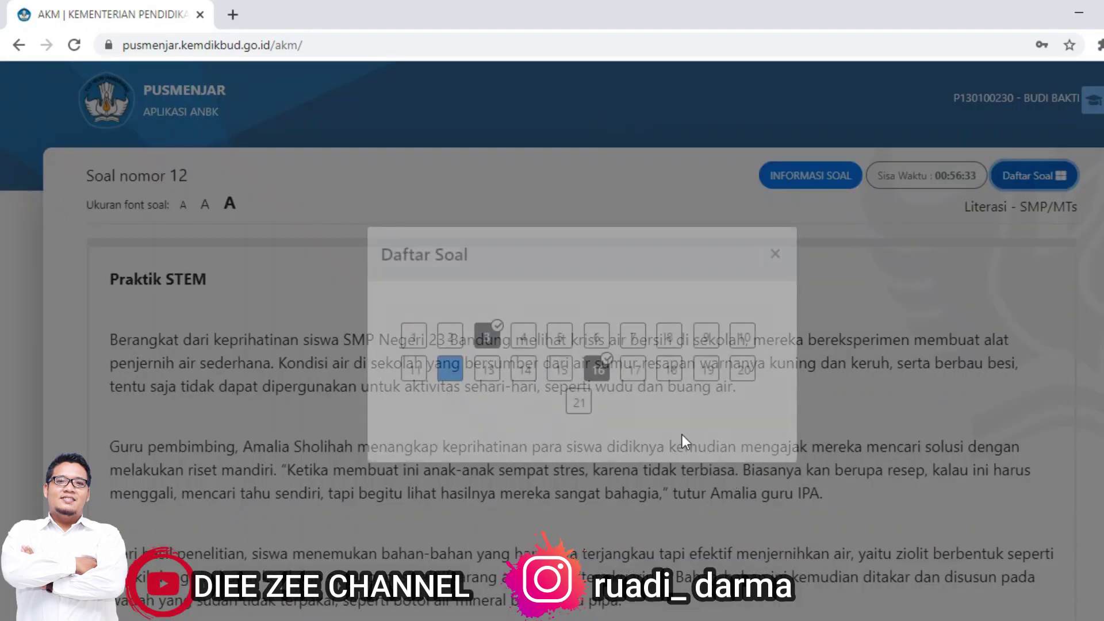
{"action": "left_click", "coordinate": [742, 371]}
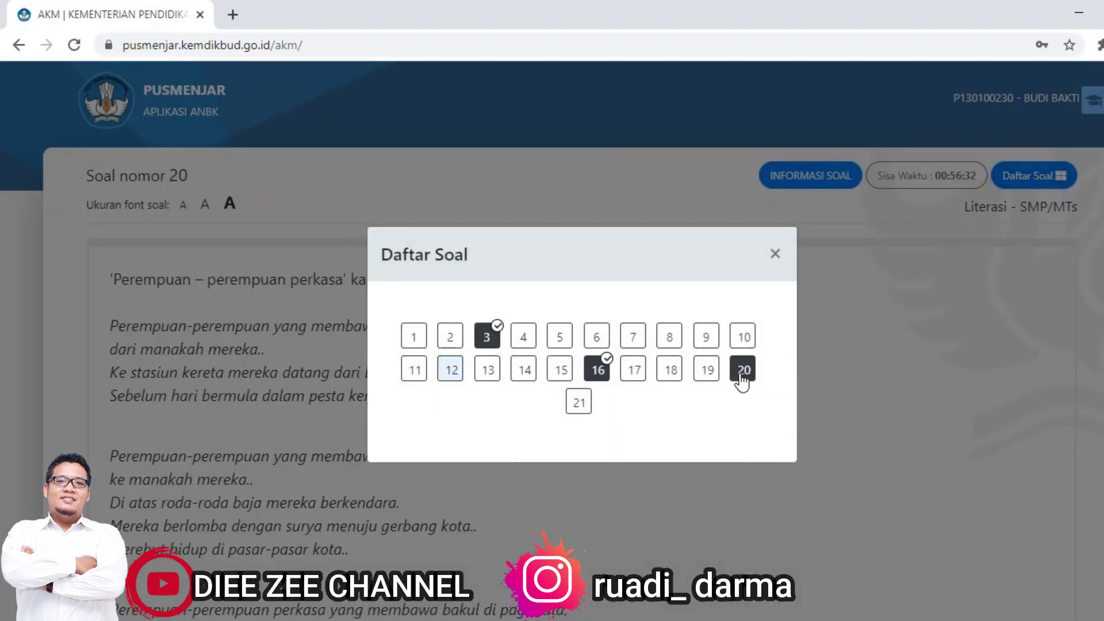
{"action": "left_click", "coordinate": [774, 253]}
{"action": "scroll", "coordinate": [803, 392], "scroll_direction": "down", "scroll_amount": 10}
{"action": "left_click", "coordinate": [384, 408]}
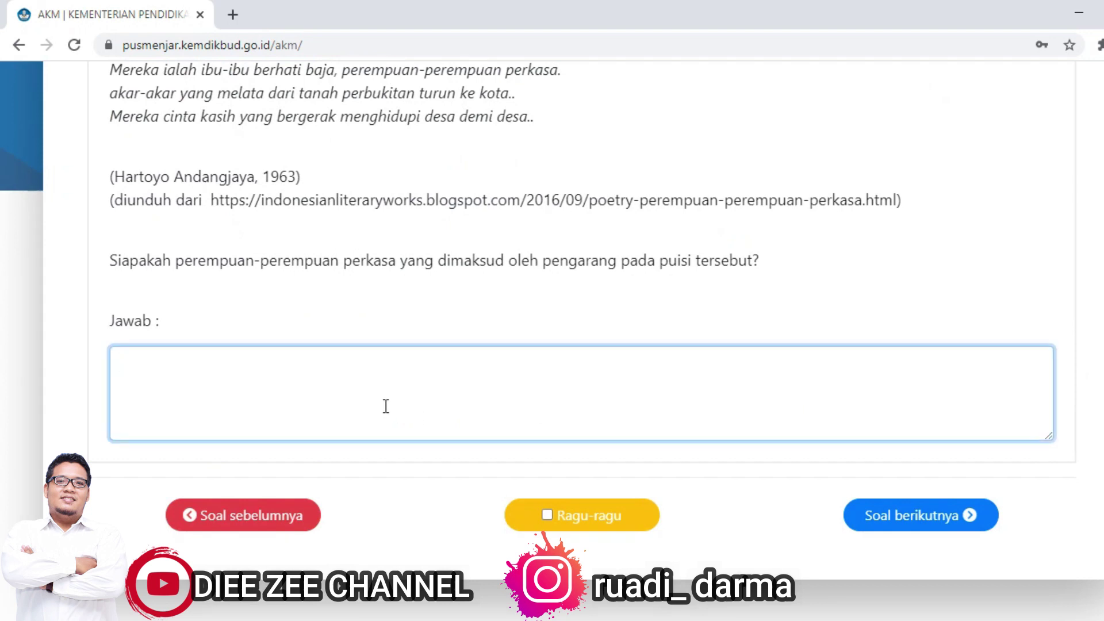
{"action": "scroll", "coordinate": [385, 405], "scroll_direction": "up", "scroll_amount": 8}
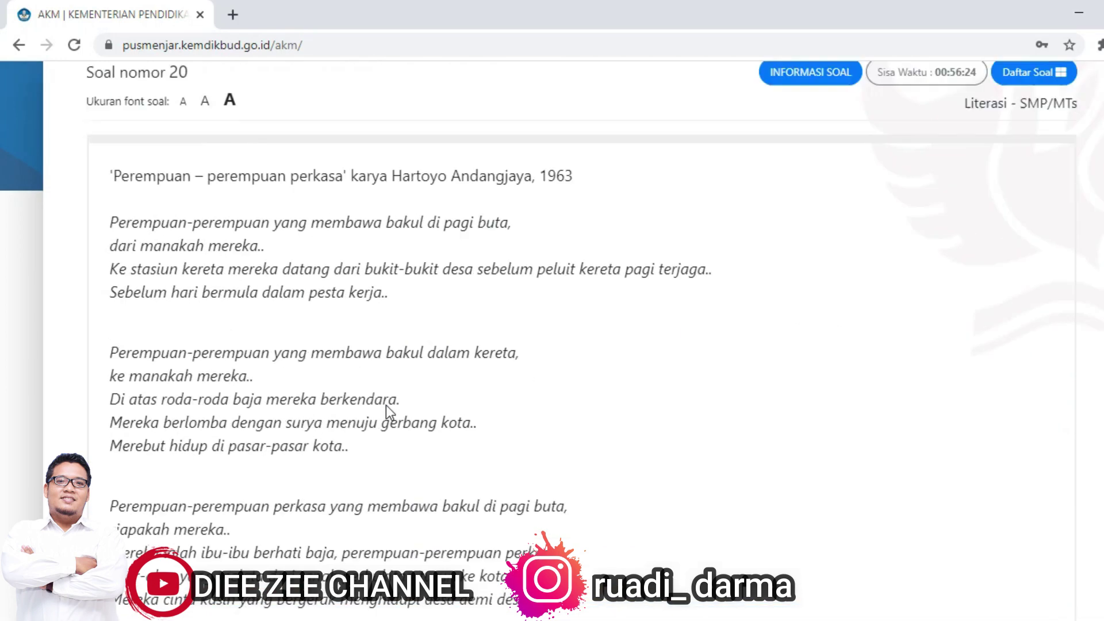
{"action": "scroll", "coordinate": [385, 411], "scroll_direction": "up", "scroll_amount": 2}
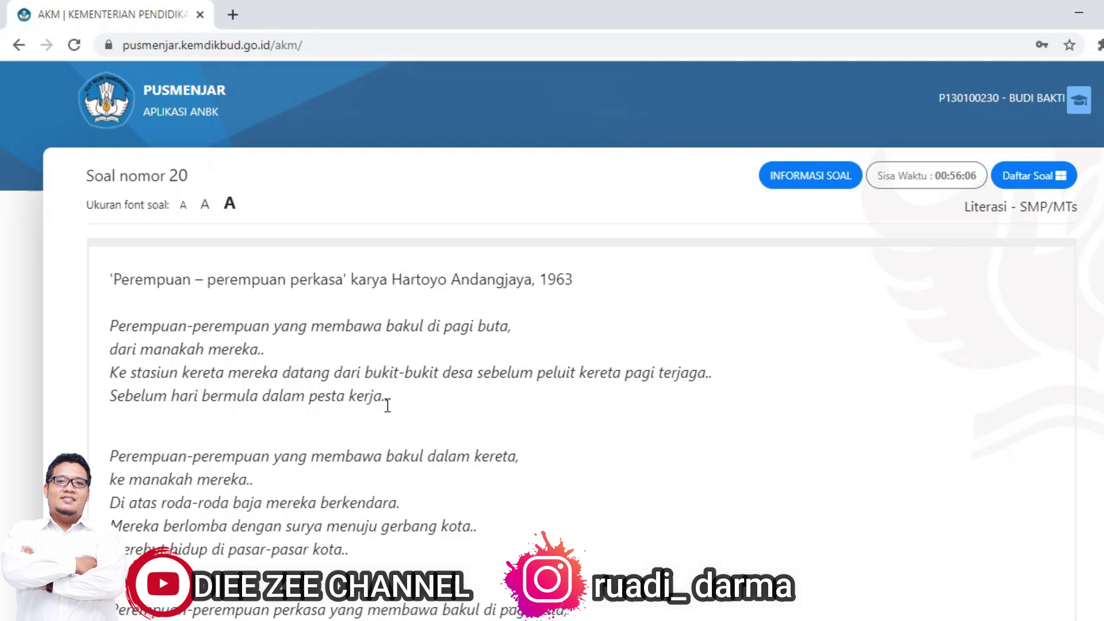
Step: Look over question 11 via Daftar Soal
{"action": "left_click", "coordinate": [1050, 173]}
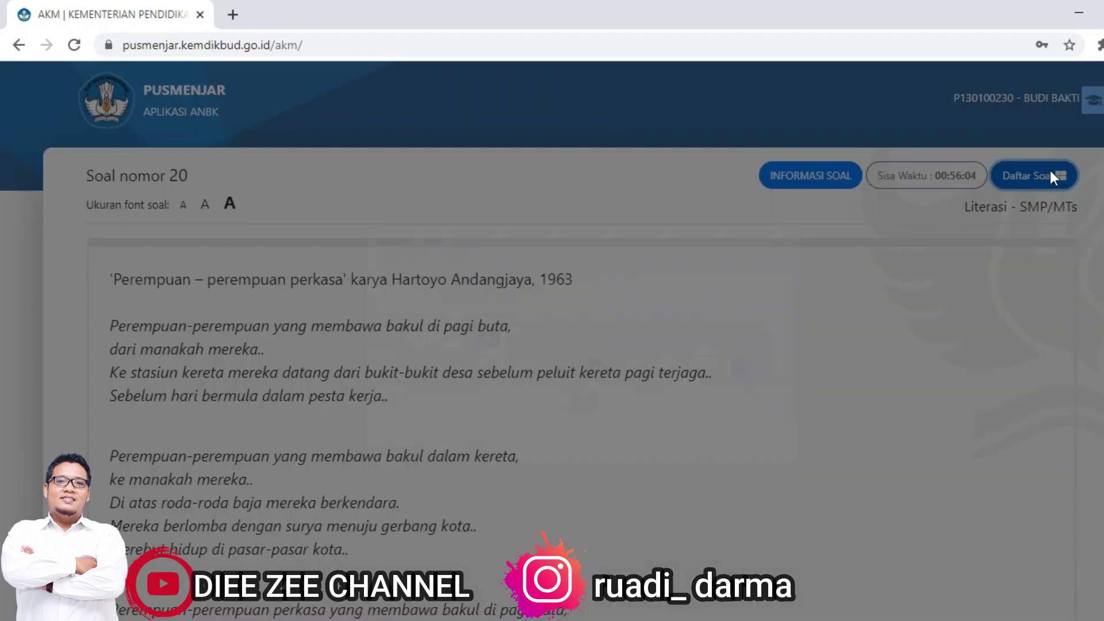
{"action": "left_click", "coordinate": [415, 368]}
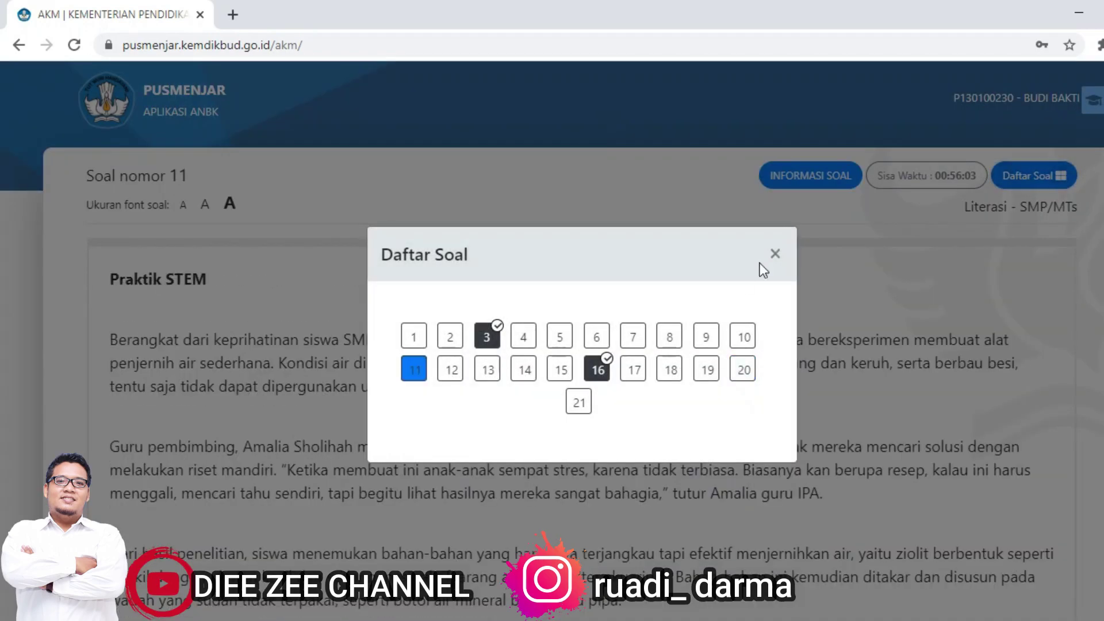
{"action": "left_click", "coordinate": [774, 254]}
{"action": "scroll", "coordinate": [579, 293], "scroll_direction": "down", "scroll_amount": 15}
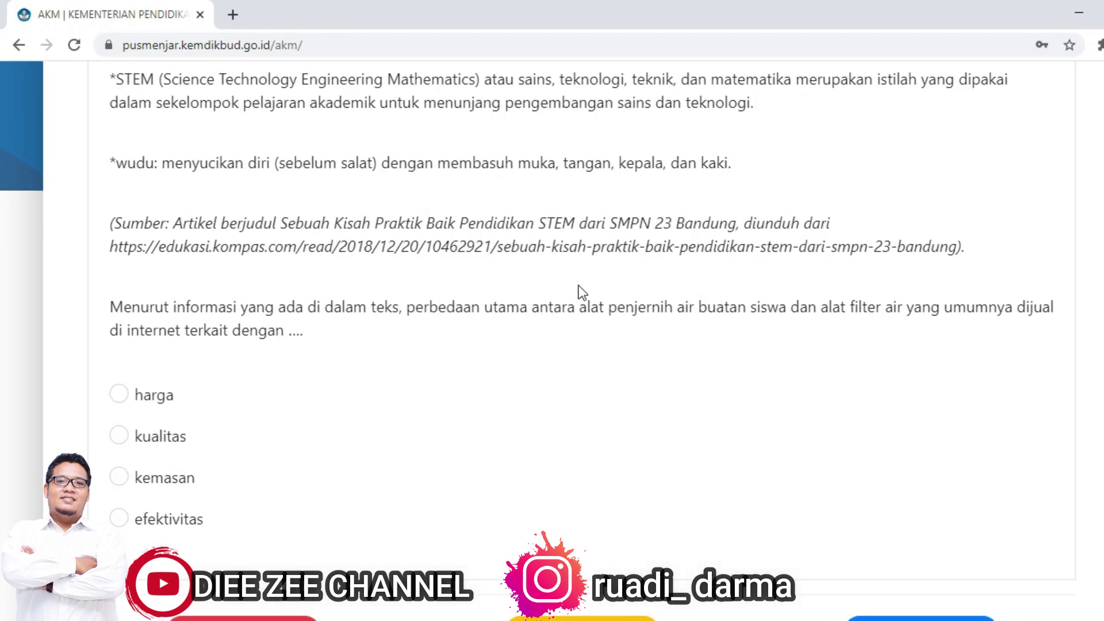
{"action": "scroll", "coordinate": [582, 292], "scroll_direction": "up", "scroll_amount": 15}
Step: Jump to question 13, the Praktik STEM water purifier reading
{"action": "left_click", "coordinate": [1033, 175]}
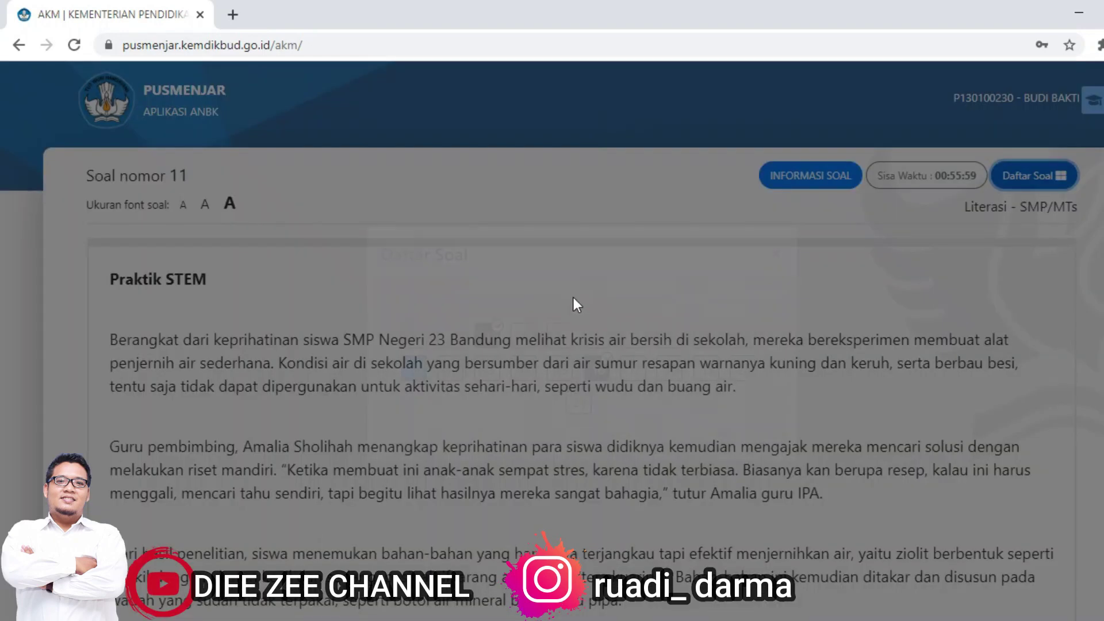
{"action": "left_click", "coordinate": [522, 345]}
{"action": "scroll", "coordinate": [522, 345], "scroll_direction": "down", "scroll_amount": 15}
{"action": "scroll", "coordinate": [467, 370], "scroll_direction": "up", "scroll_amount": 10}
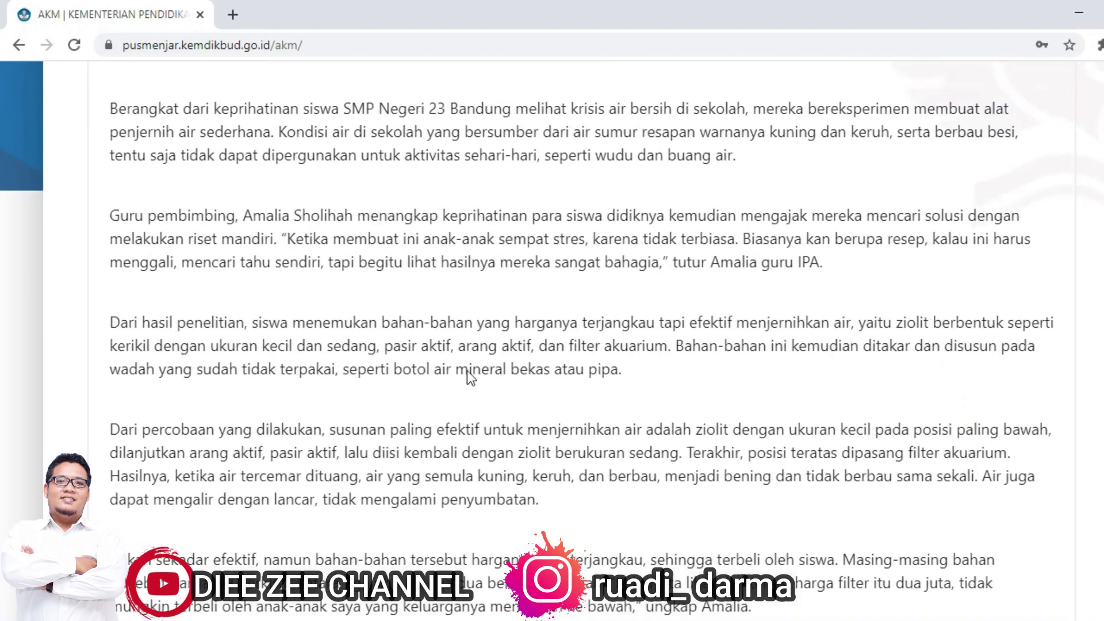
{"action": "scroll", "coordinate": [467, 370], "scroll_direction": "up", "scroll_amount": 3}
{"action": "scroll", "coordinate": [467, 371], "scroll_direction": "down", "scroll_amount": 12}
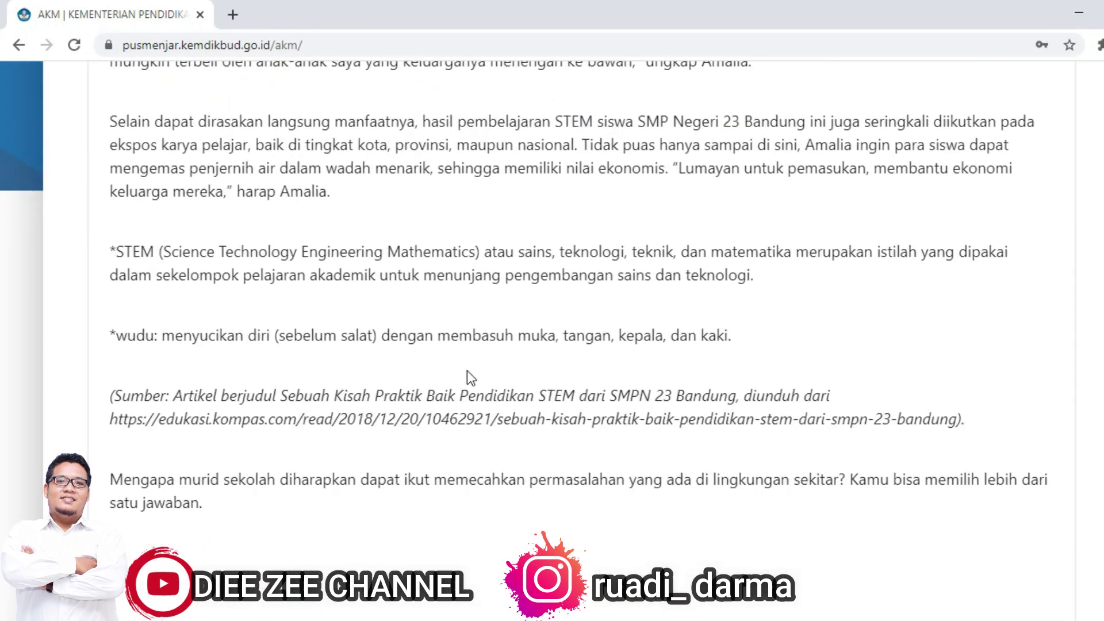
{"action": "scroll", "coordinate": [467, 370], "scroll_direction": "down", "scroll_amount": 6}
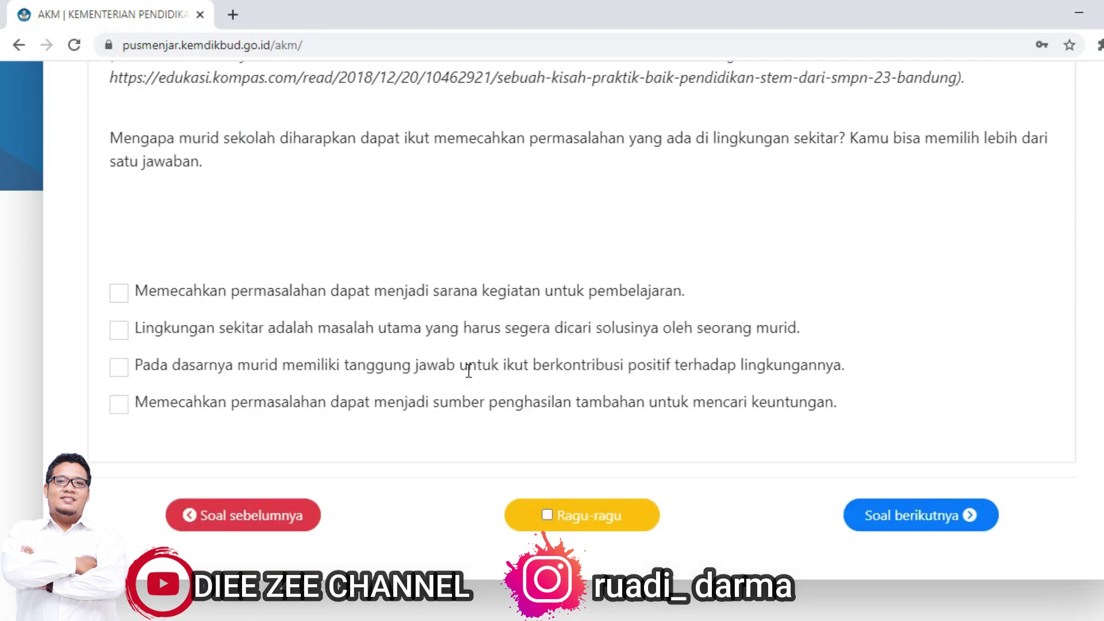
Step: Tick all four answer statements for question 13
{"action": "left_click", "coordinate": [121, 295]}
{"action": "left_click", "coordinate": [119, 330]}
{"action": "left_click", "coordinate": [119, 367]}
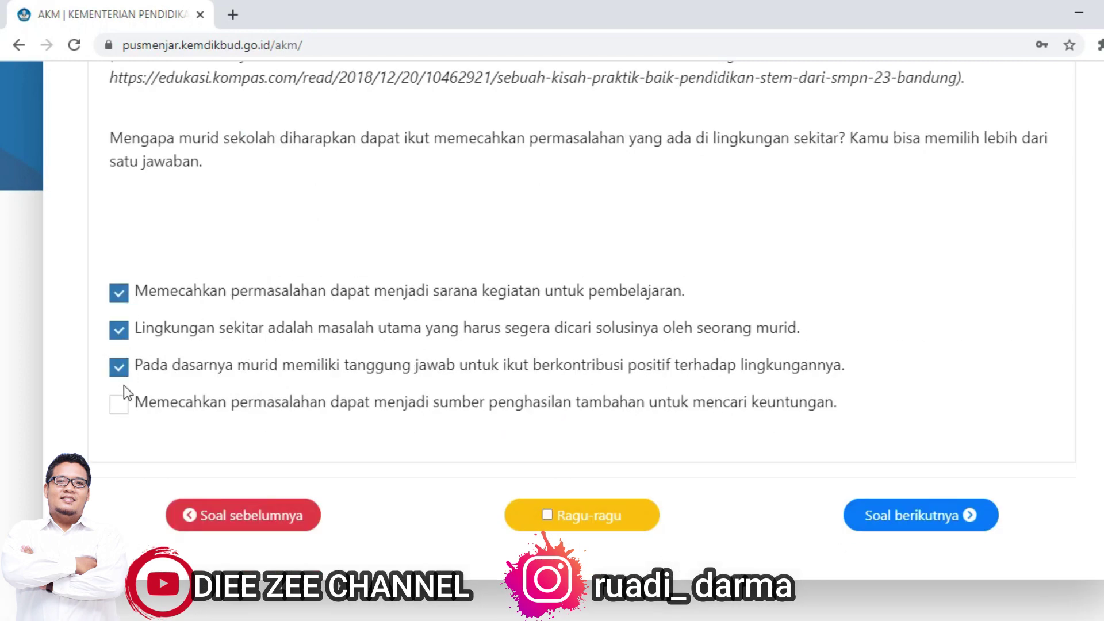
{"action": "left_click", "coordinate": [121, 402]}
{"action": "scroll", "coordinate": [481, 289], "scroll_direction": "up", "scroll_amount": 9}
{"action": "scroll", "coordinate": [481, 289], "scroll_direction": "up", "scroll_amount": 10}
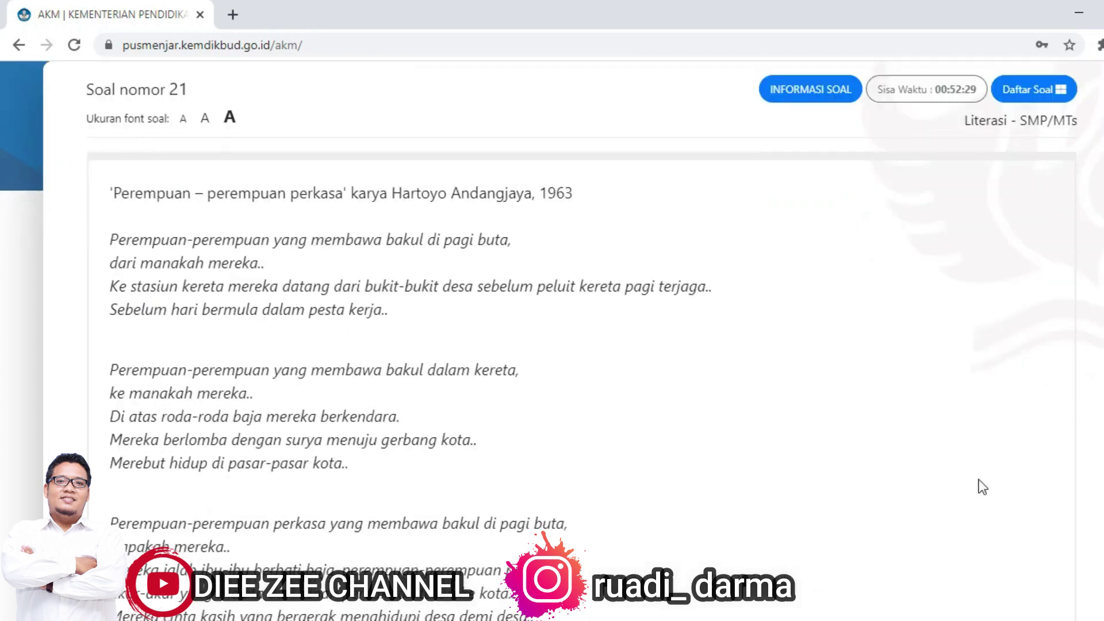
Step: Enter 123 as question 21's answer and continue past the final question
{"action": "scroll", "coordinate": [552, 345], "scroll_direction": "up", "scroll_amount": 2}
{"action": "left_click", "coordinate": [1033, 175]}
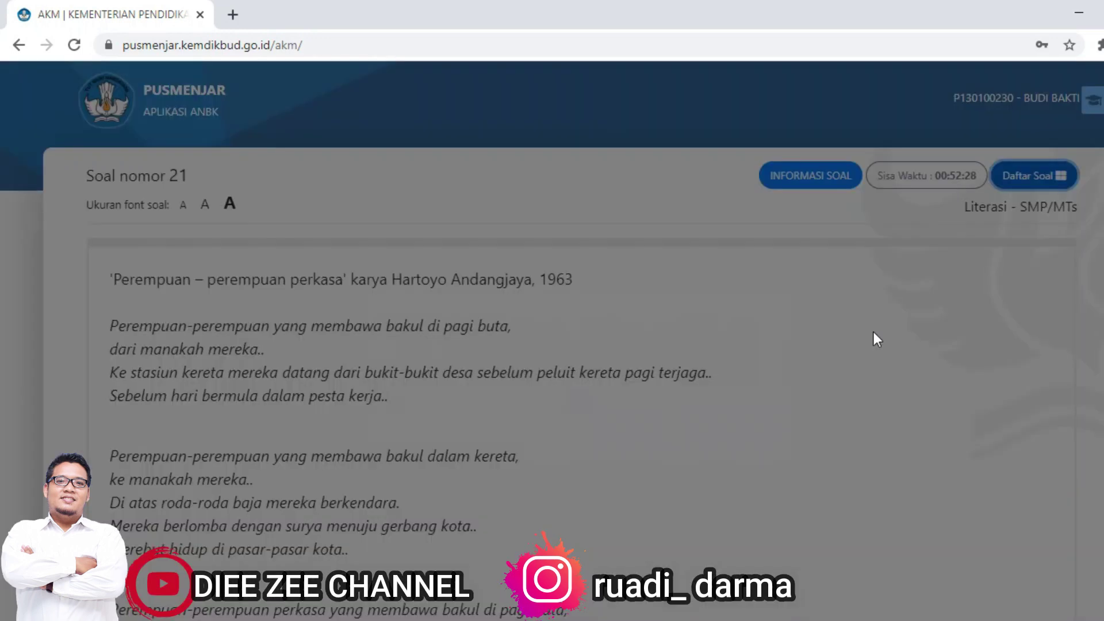
{"action": "left_click", "coordinate": [775, 254]}
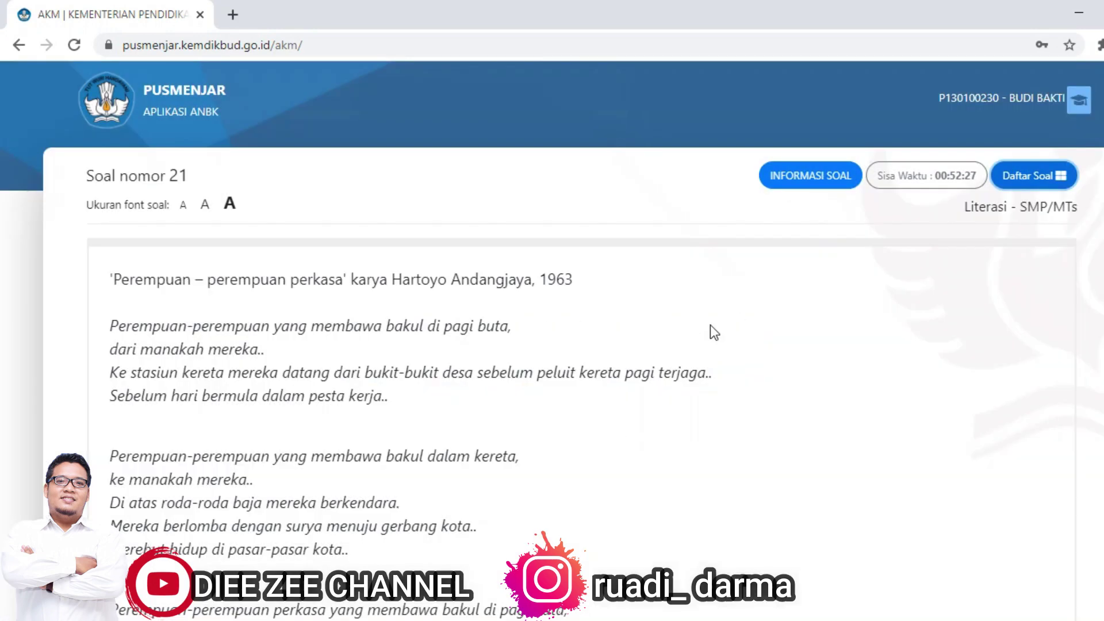
{"action": "scroll", "coordinate": [490, 415], "scroll_direction": "down", "scroll_amount": 9}
{"action": "left_click", "coordinate": [227, 447]}
{"action": "type", "text": "123"}
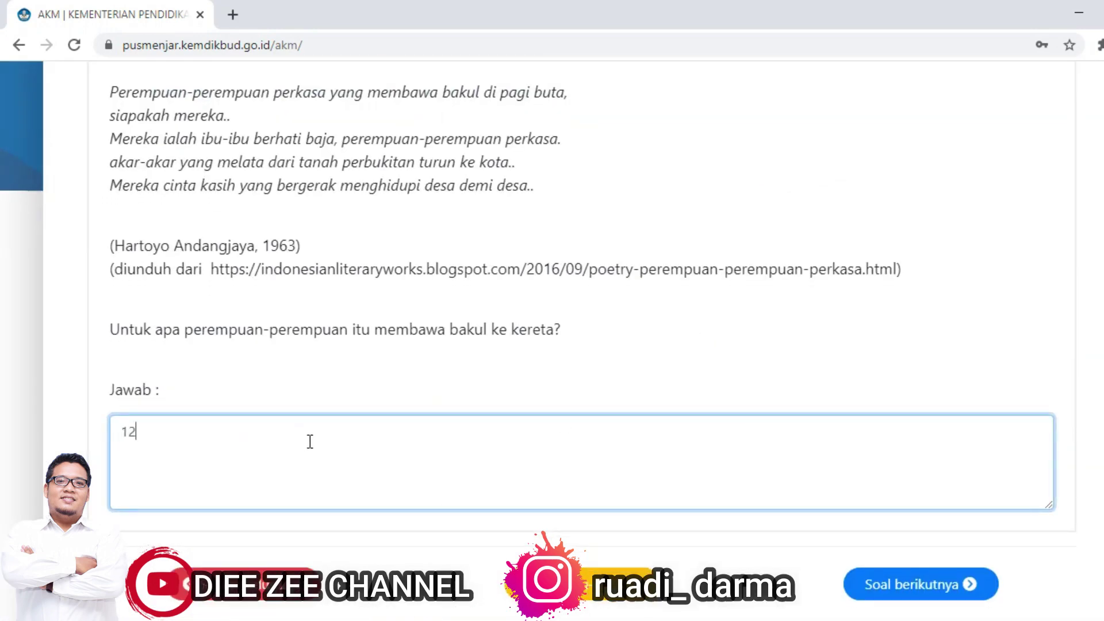
{"action": "left_click", "coordinate": [895, 575]}
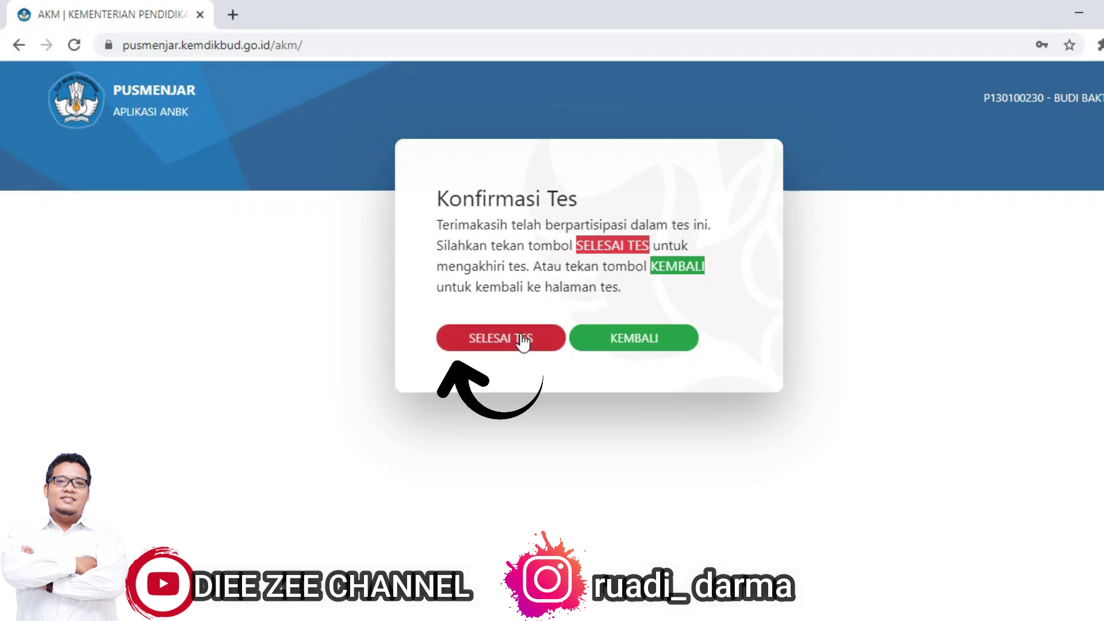
Step: End the test with SELESAI TES to reach the Reviu Hasil answer-key table
{"action": "left_click", "coordinate": [525, 340]}
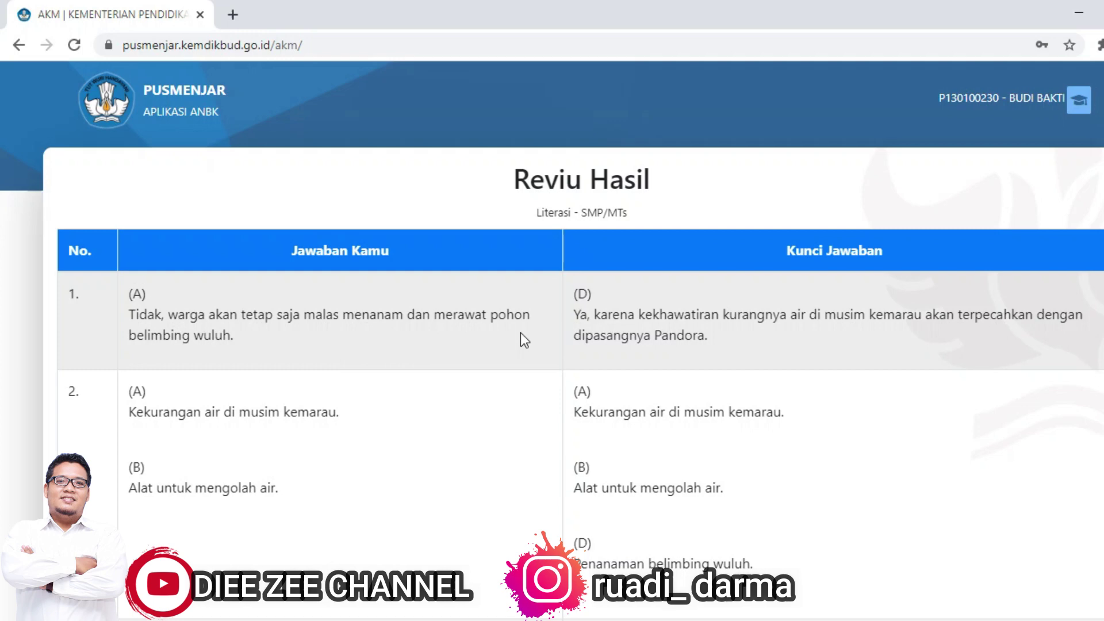
Step: Scroll to the bottom of the Reviu Hasil table and log out
{"action": "scroll", "coordinate": [520, 334], "scroll_direction": "down", "scroll_amount": 9}
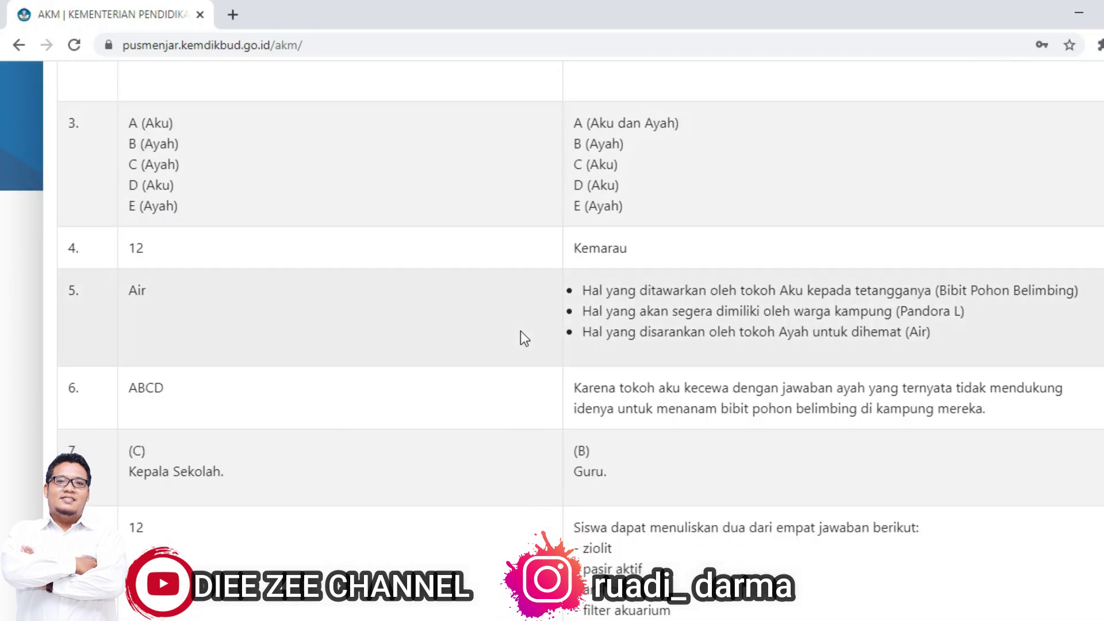
{"action": "scroll", "coordinate": [519, 330], "scroll_direction": "down", "scroll_amount": 20}
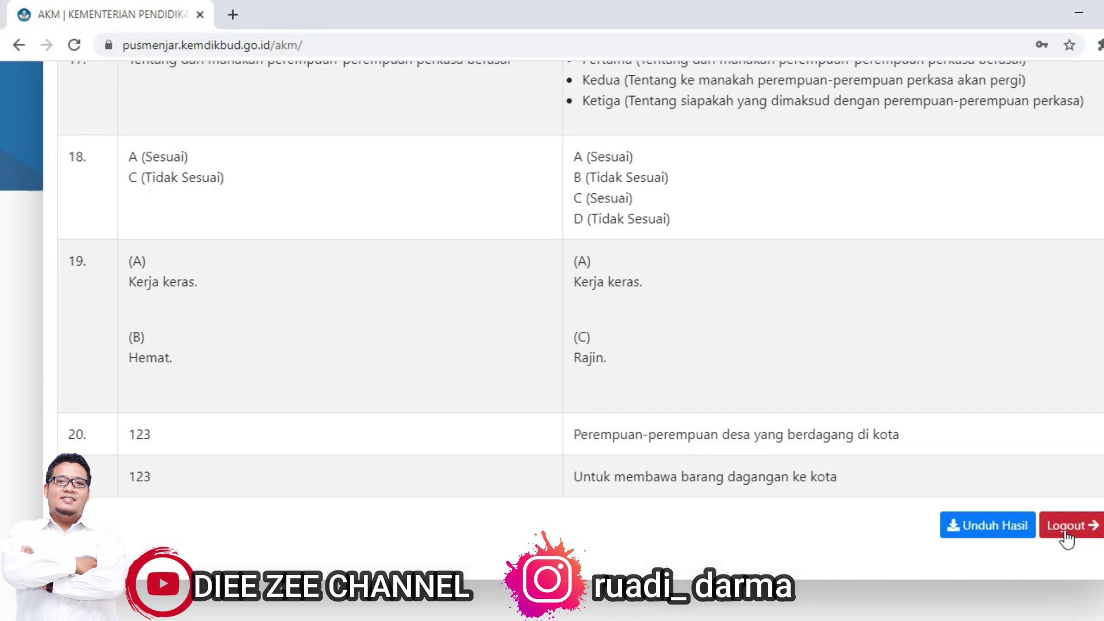
{"action": "left_click", "coordinate": [1065, 532]}
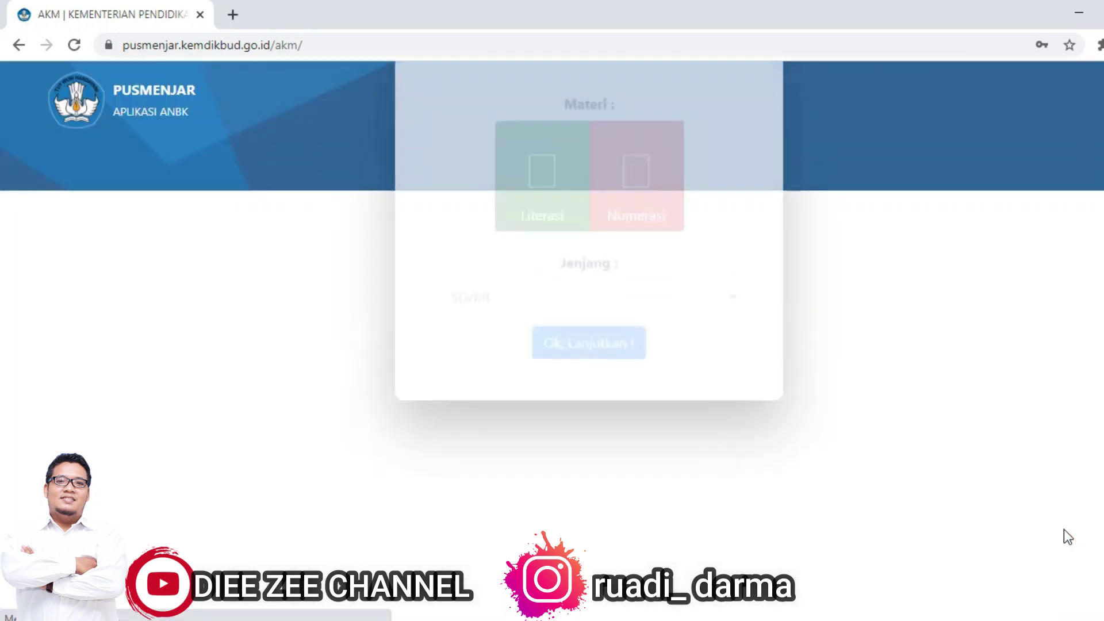